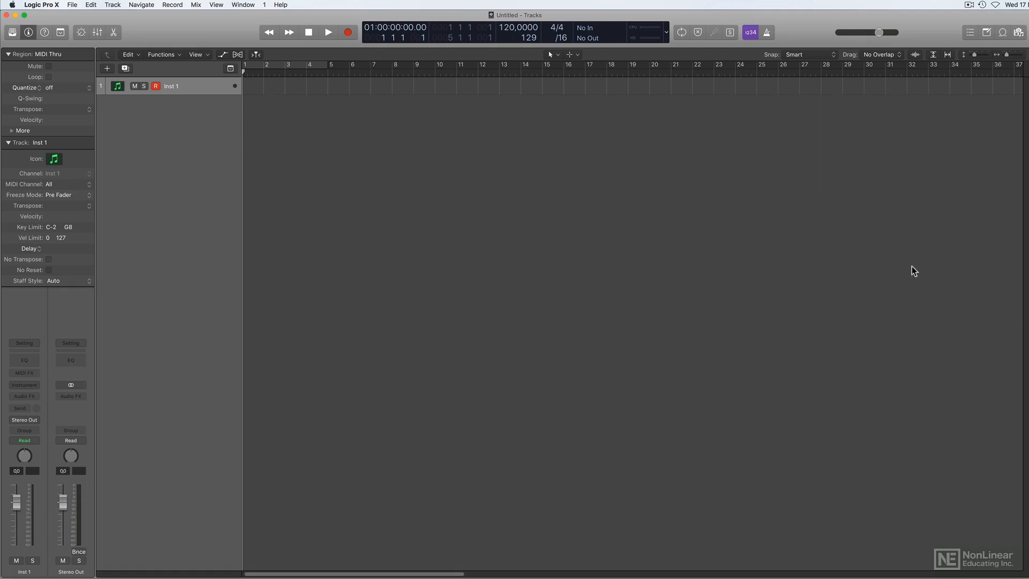
Load the Beat Machine kit from the Drum Machine Designer presets under Electronic Drum Kit onto the Inst 1 track.
left_click(12, 33)
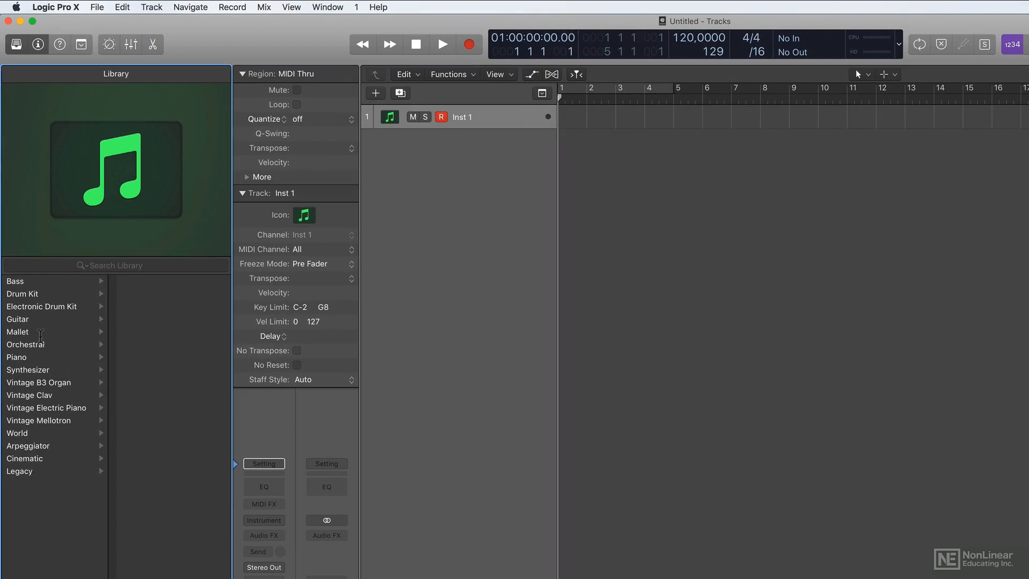
left_click(42, 294)
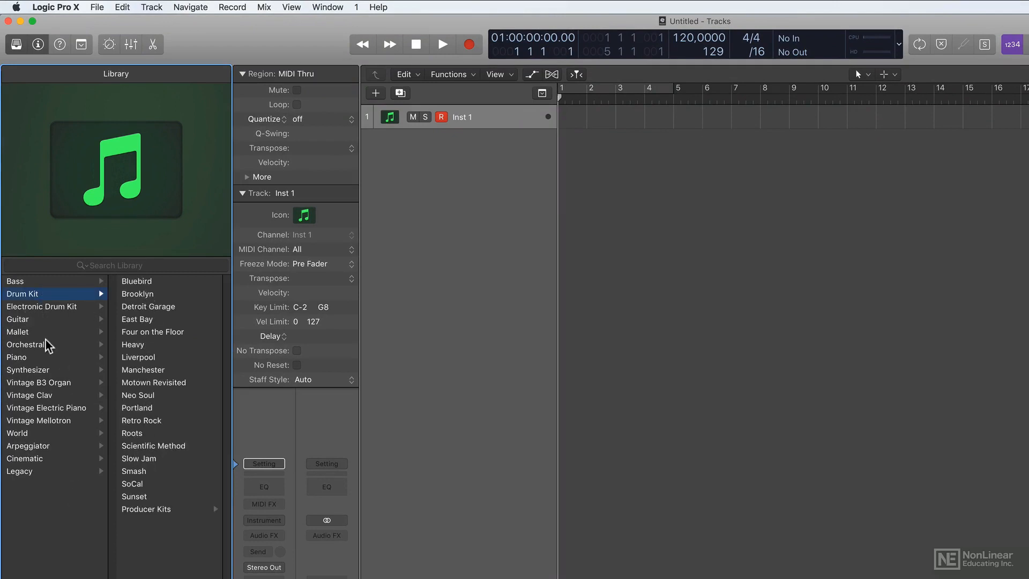
left_click(51, 310)
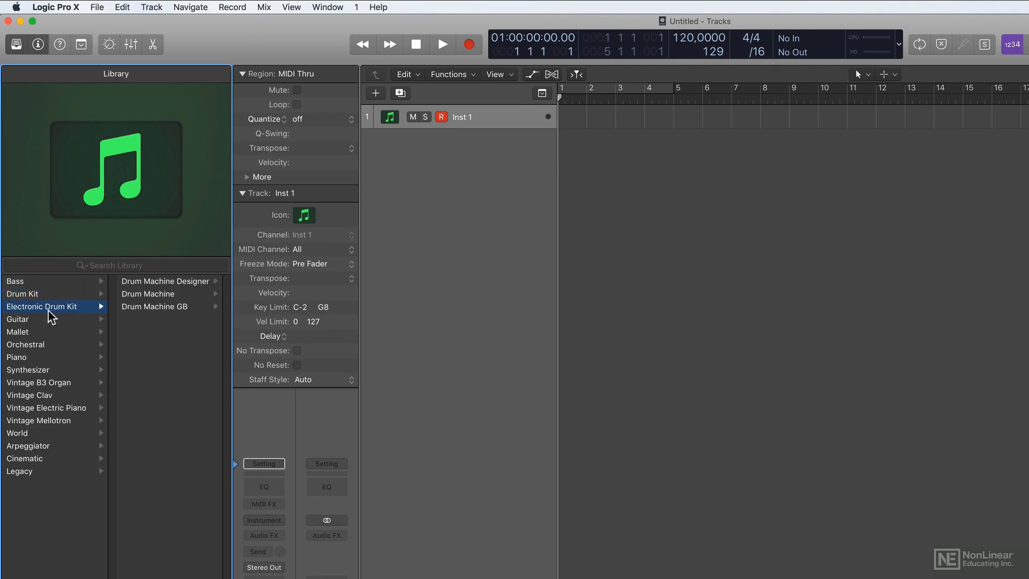
left_click(161, 282)
left_click(168, 281)
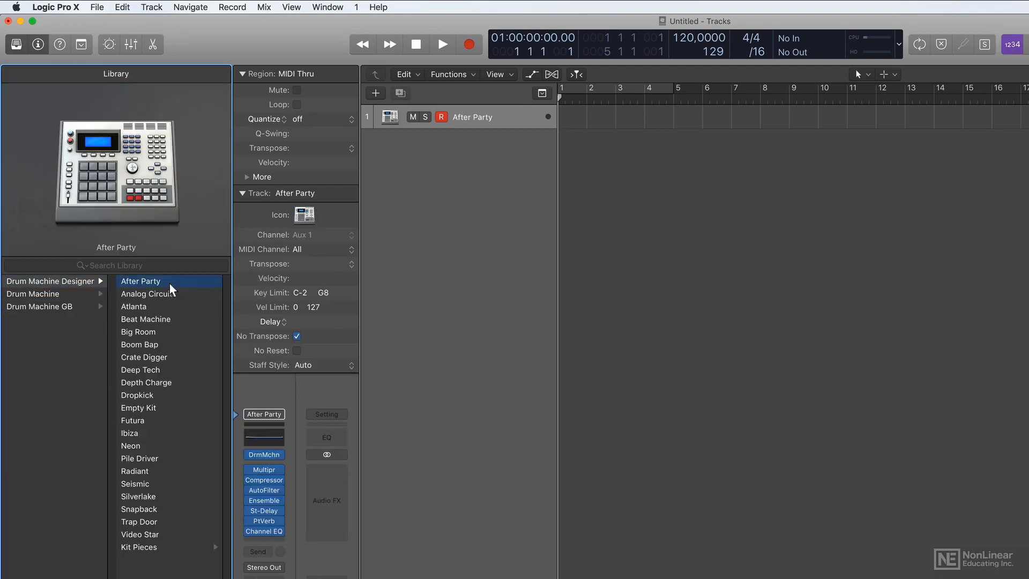
left_click(175, 296)
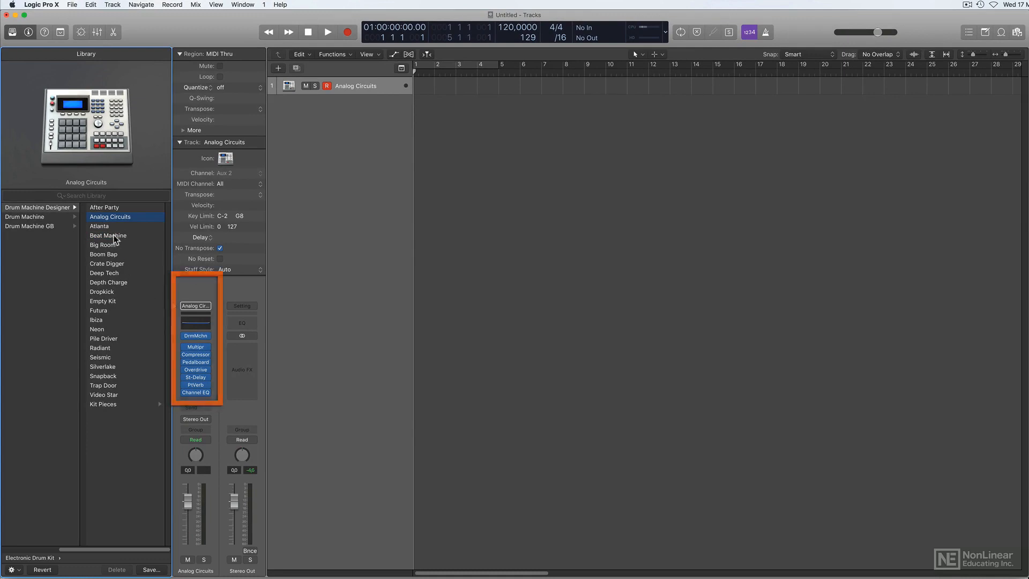
left_click(113, 235)
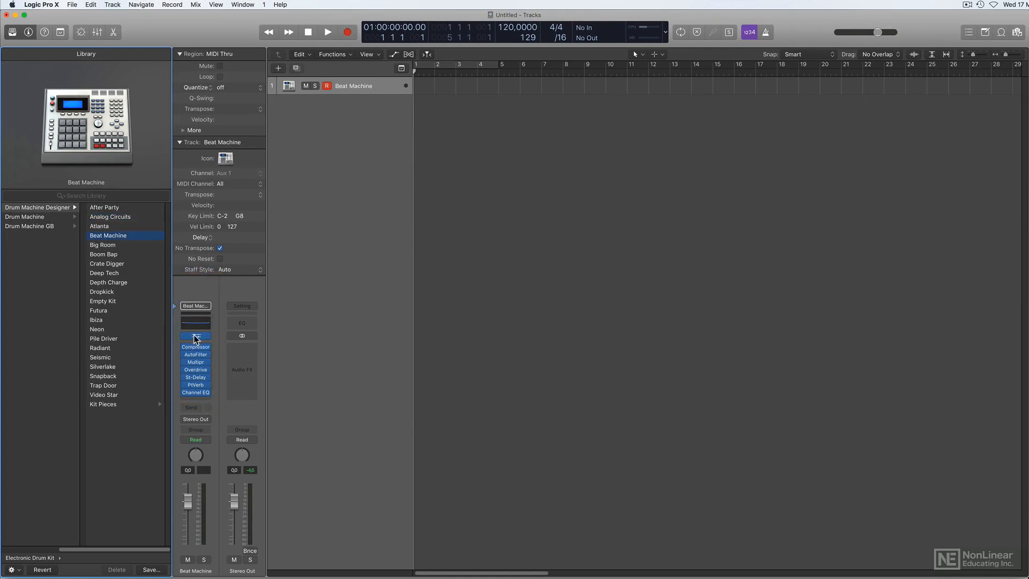
Open the Beat Machine kit's Drum Machine Designer interface and audition the Kick 1 pad.
left_click(195, 336)
left_click_drag(480, 85, 420, 77)
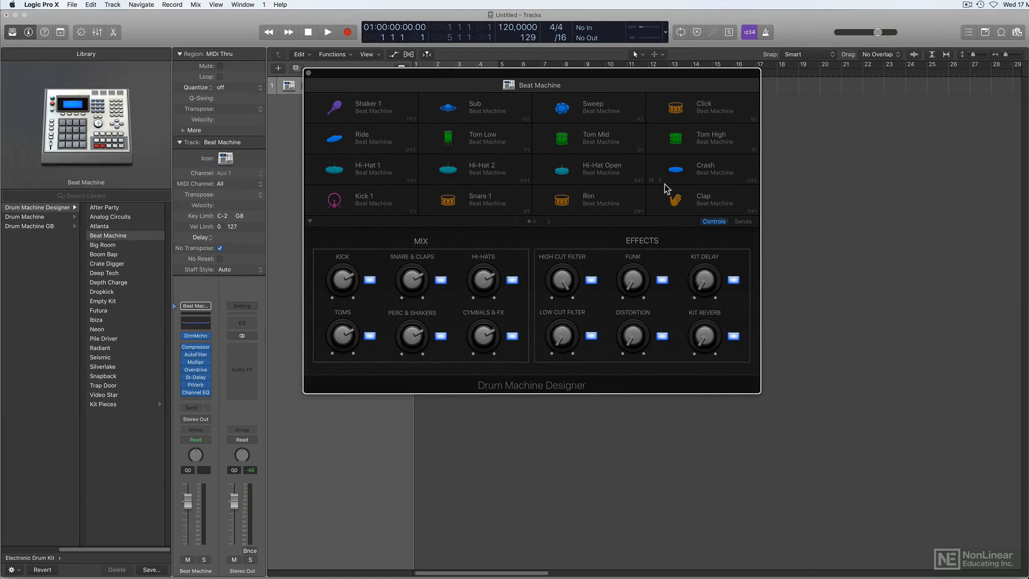
left_click(363, 207)
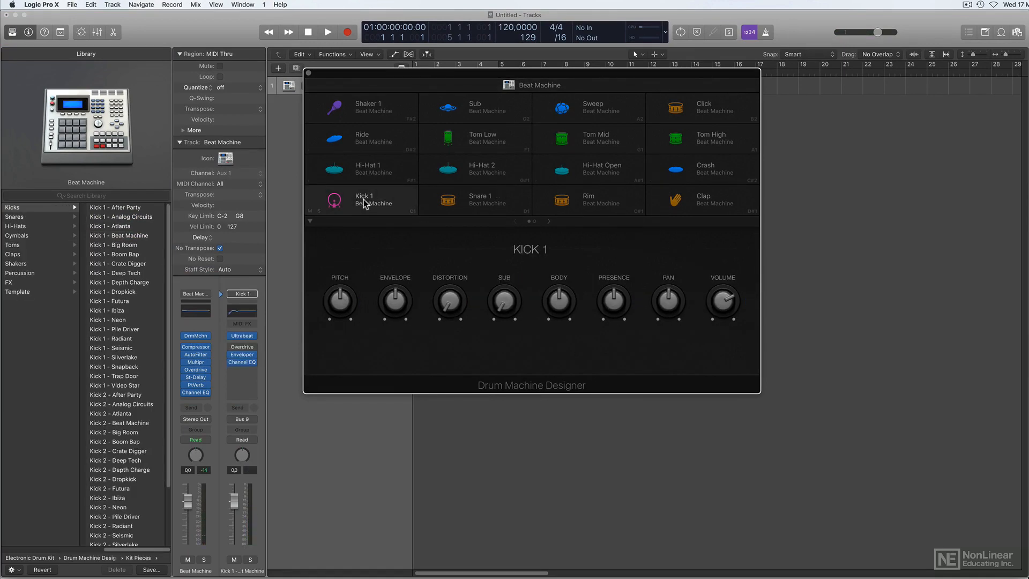
left_click(364, 205)
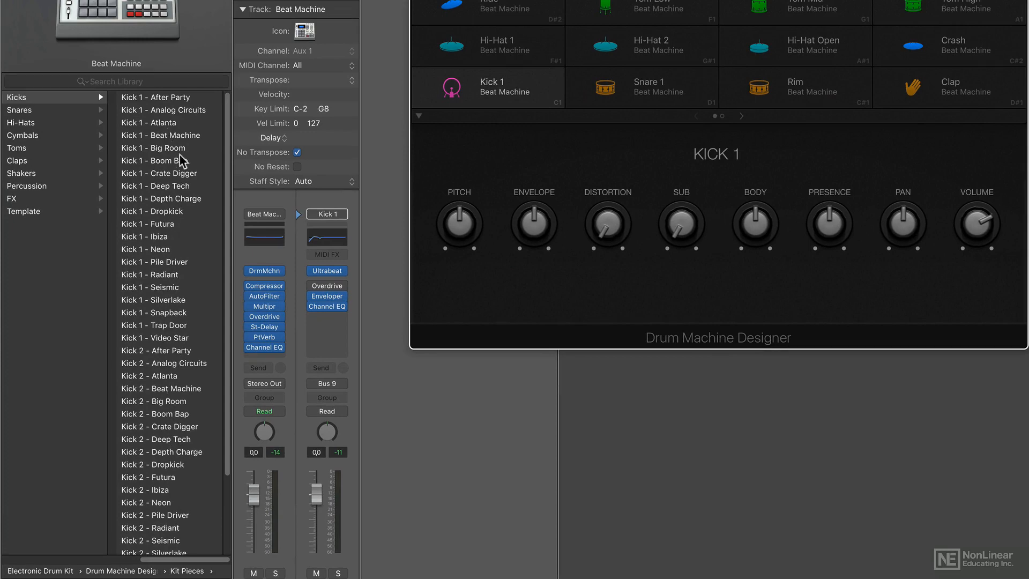
left_click(501, 92)
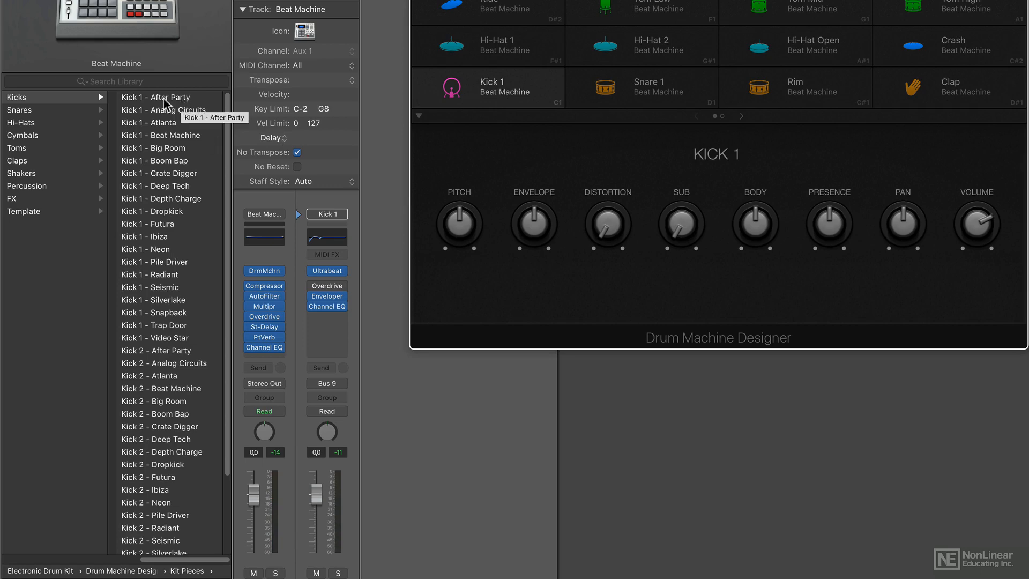
Audition the Kick 1 presets from After Party through Ibiza and load Kick 1 - Futura on the Kick 1 pad.
left_click(182, 98)
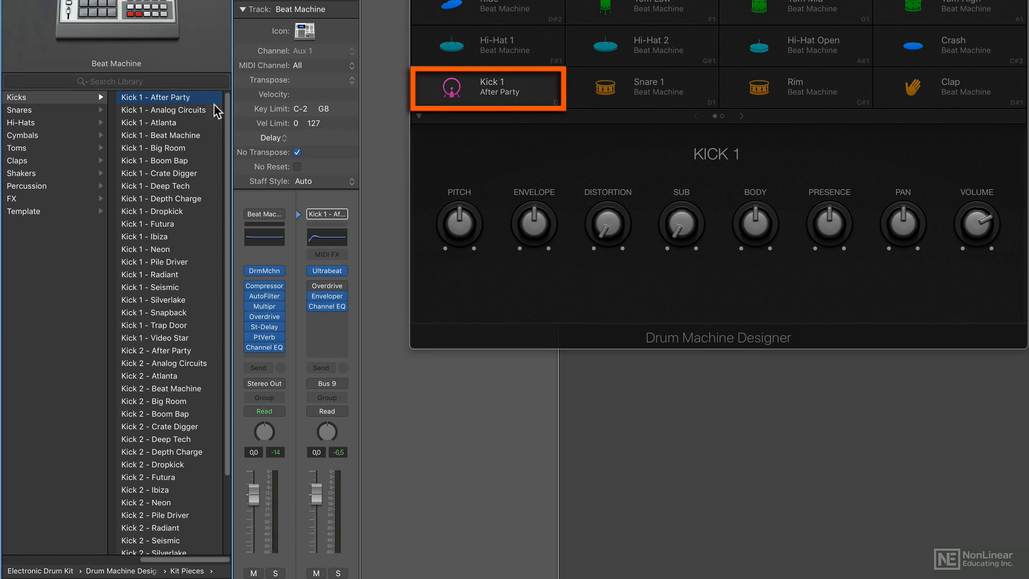
left_click(194, 110)
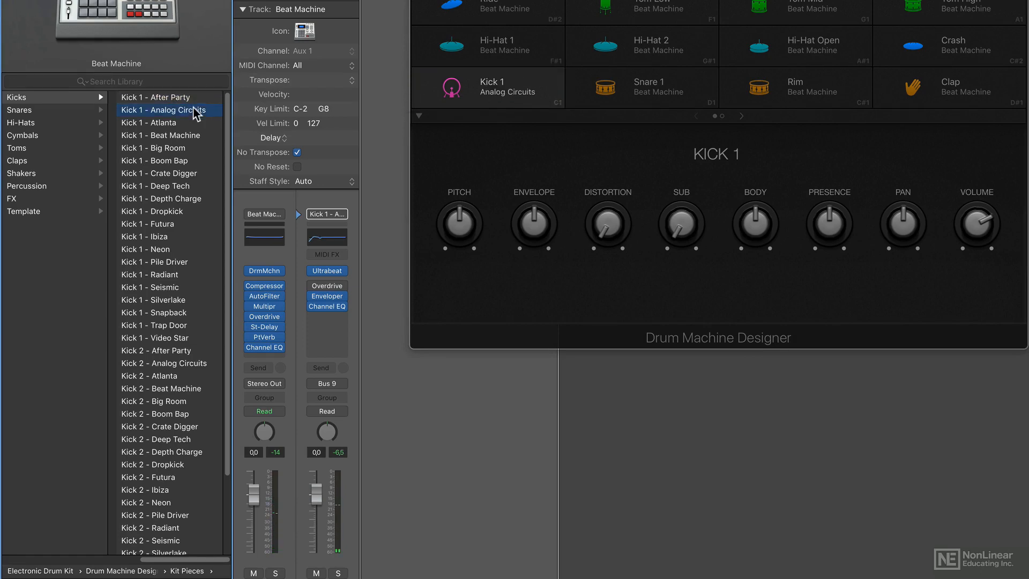
key("Down")
key("Down")
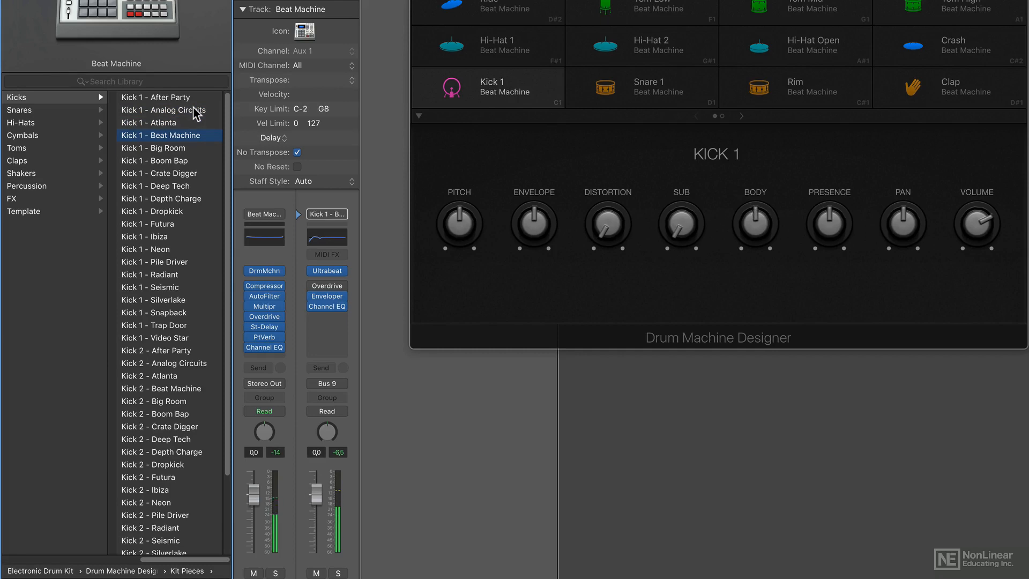
key("Down")
key("Down")
key("Down")
key("Down")
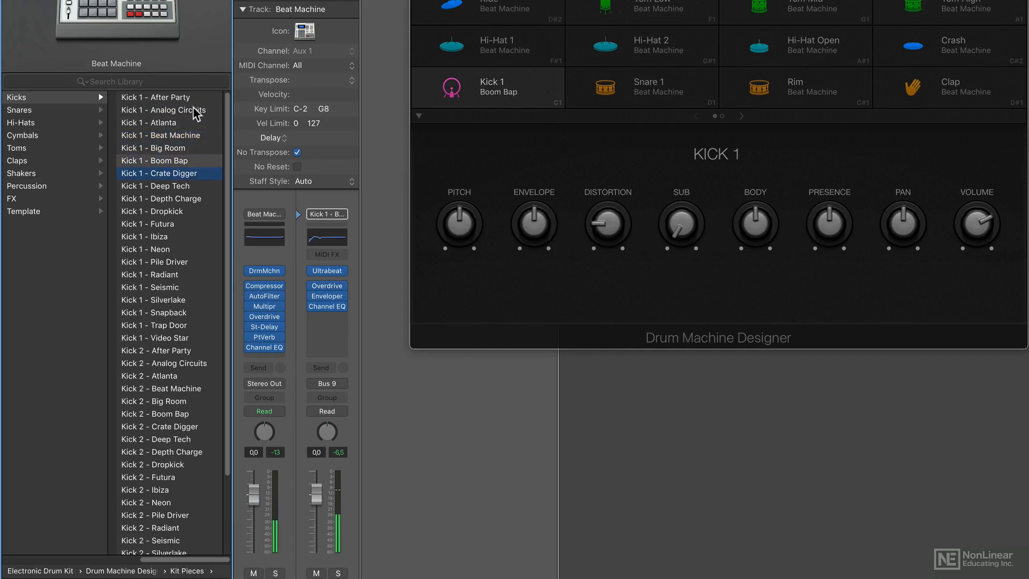
key("Down")
key("Down")
key("Down")
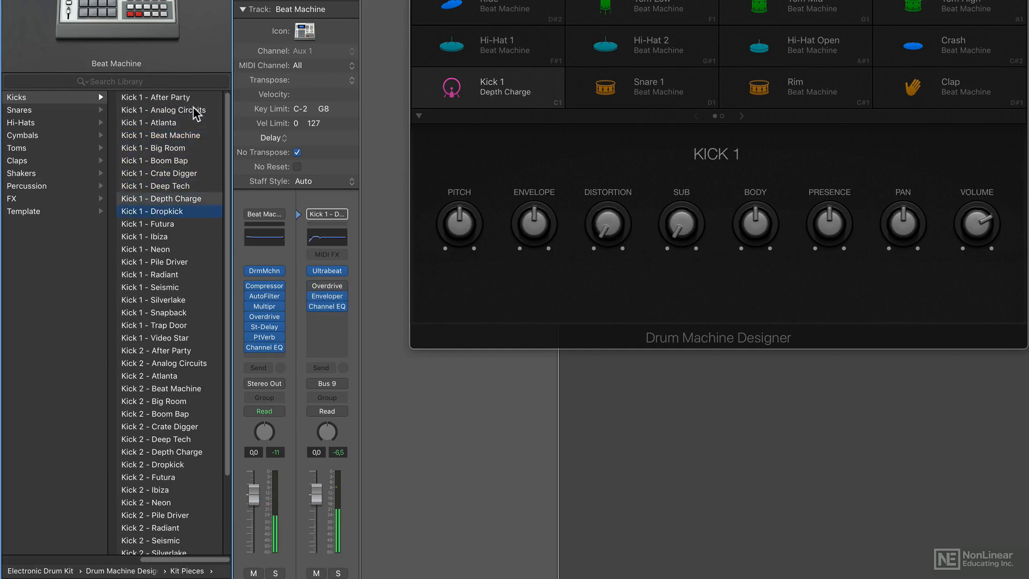
key("Down")
key("Down")
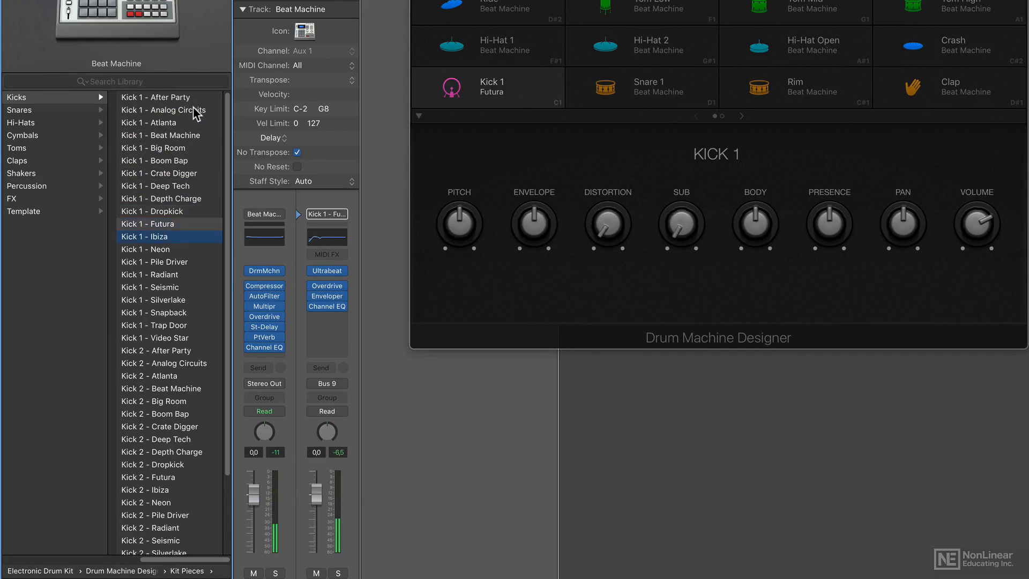
key("Up")
key("Up")
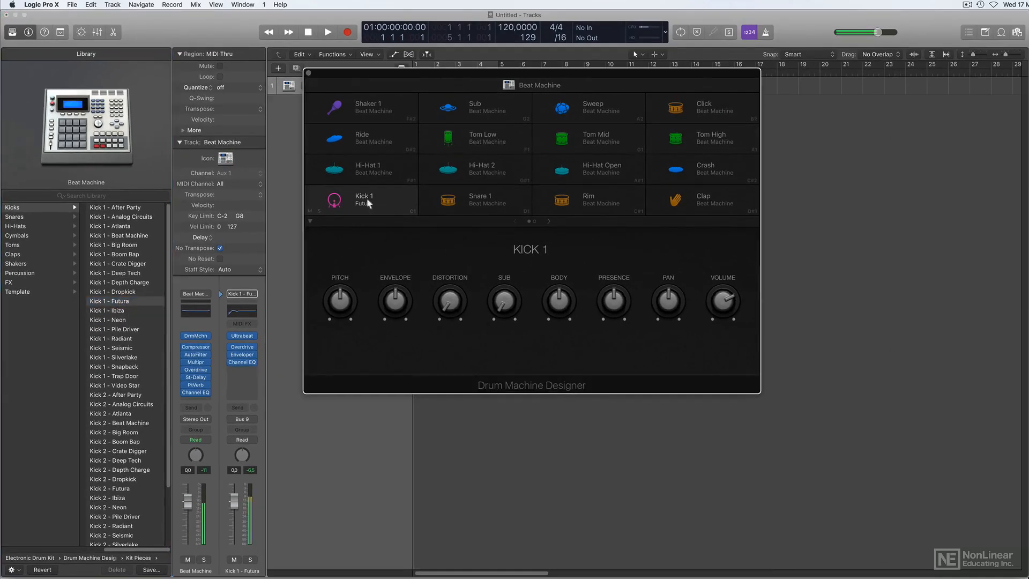
Move the Drum Machine Designer window clear of bar 1 and create an empty MIDI region there on the Beat Machine track.
left_click(370, 201)
left_click_drag(404, 68, 551, 88)
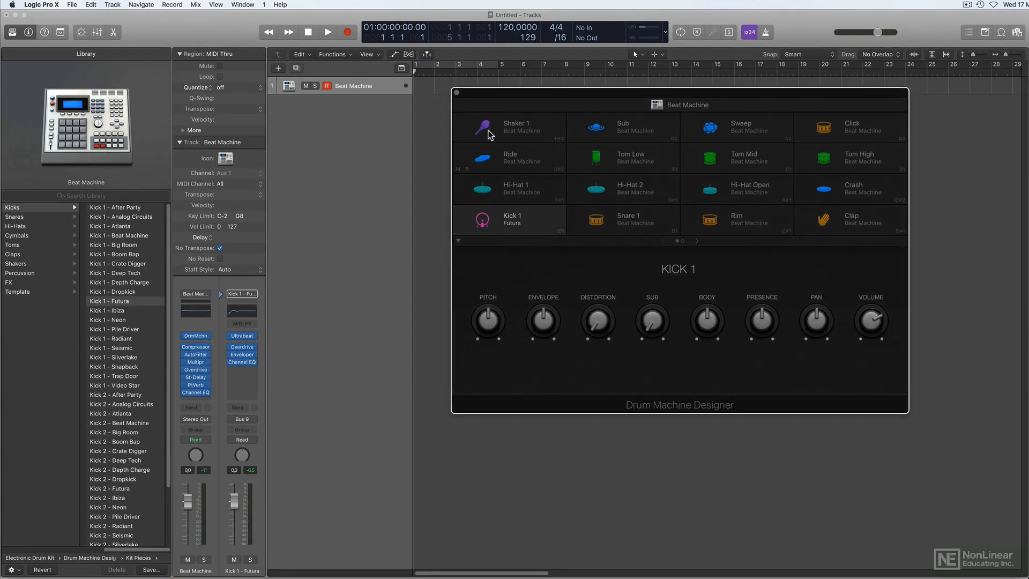
left_click_drag(488, 93, 522, 93)
right_click(432, 90)
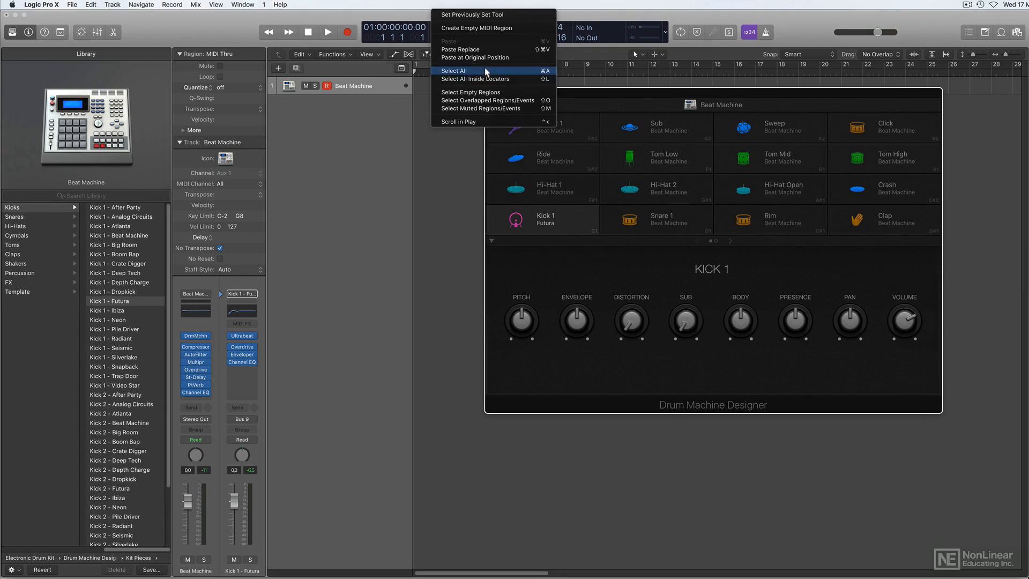
left_click(491, 29)
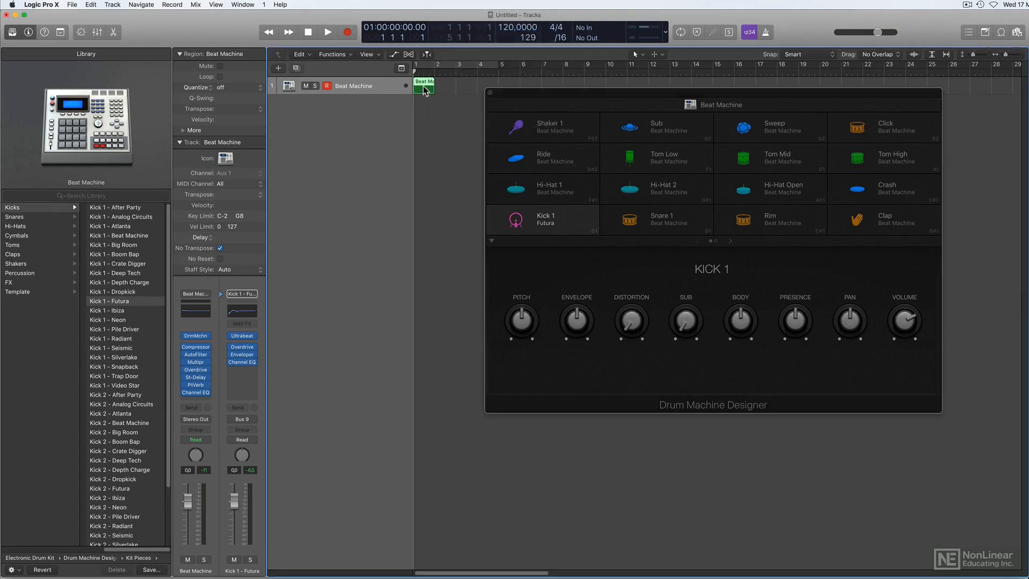
Open the region in an enlarged Piano Roll and add four C1 kick notes, one on each beat of bar 1.
key("e")
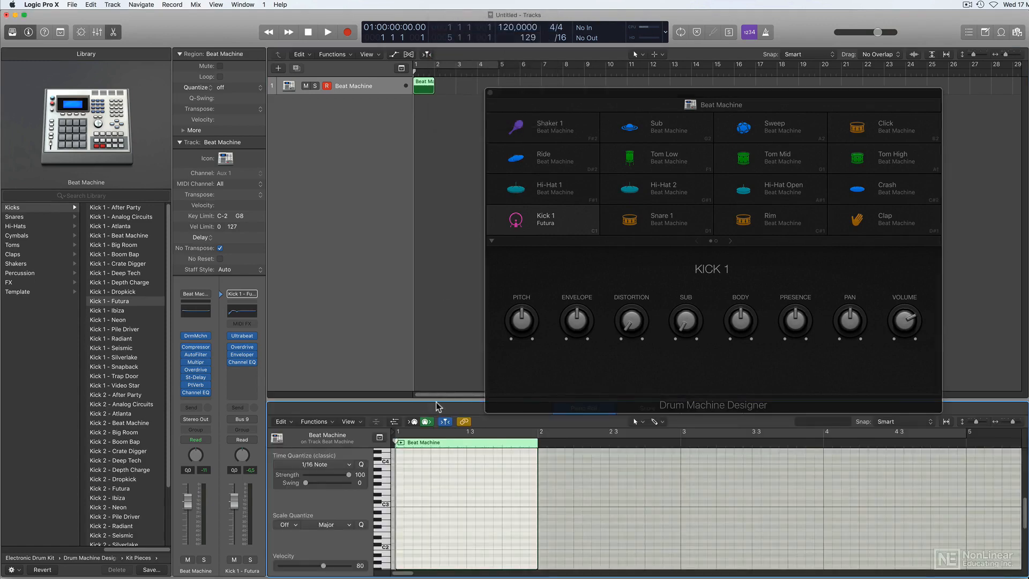
left_click_drag(437, 401, 432, 225)
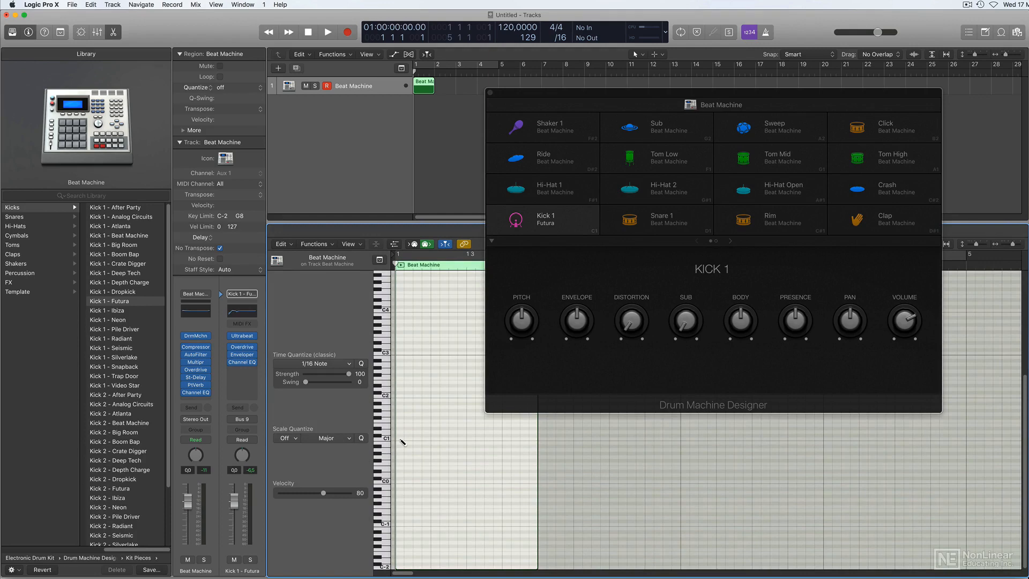
left_click(402, 442)
left_click(433, 439)
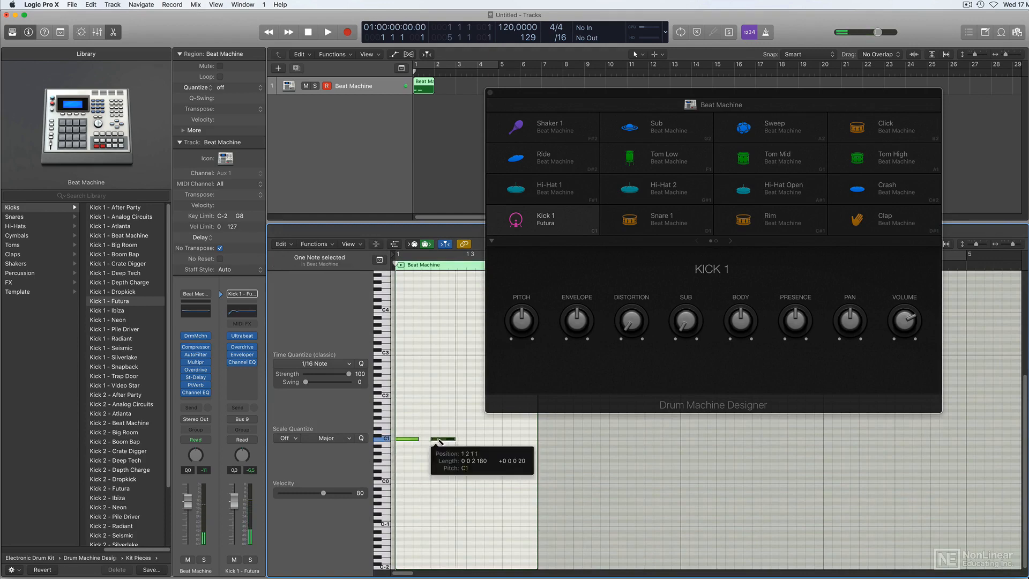
left_click(469, 439)
left_click(503, 439)
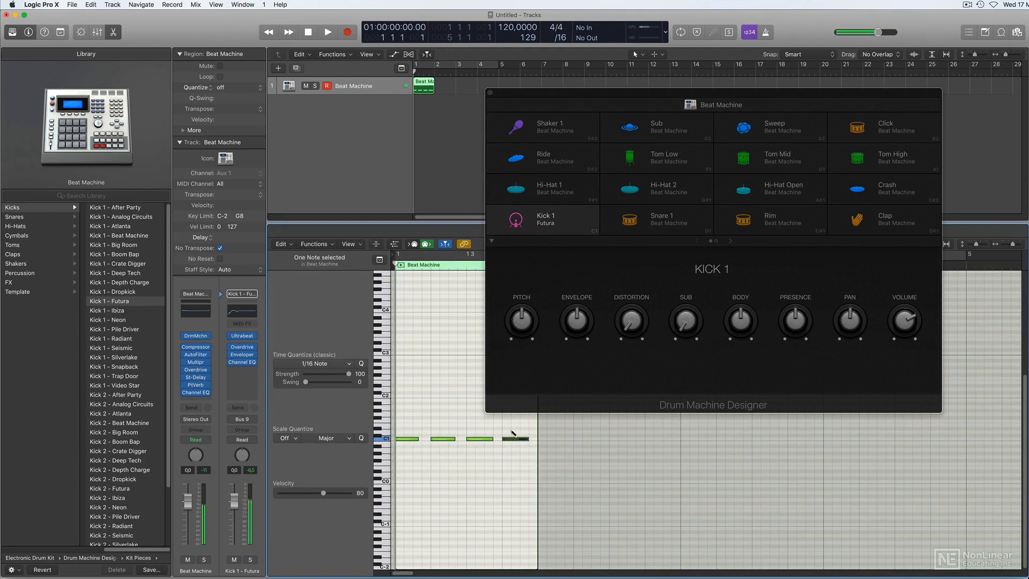
Close the Drum Machine Designer window, set a one-bar cycle over bar 1 and play back the kick pattern.
left_click(489, 93)
left_click_drag(415, 65, 436, 68)
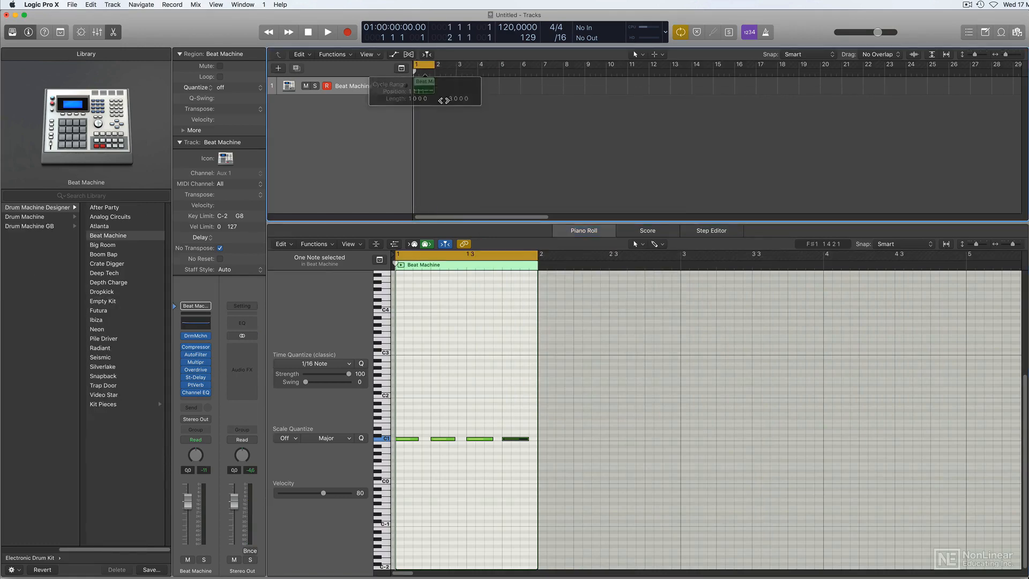
key("space")
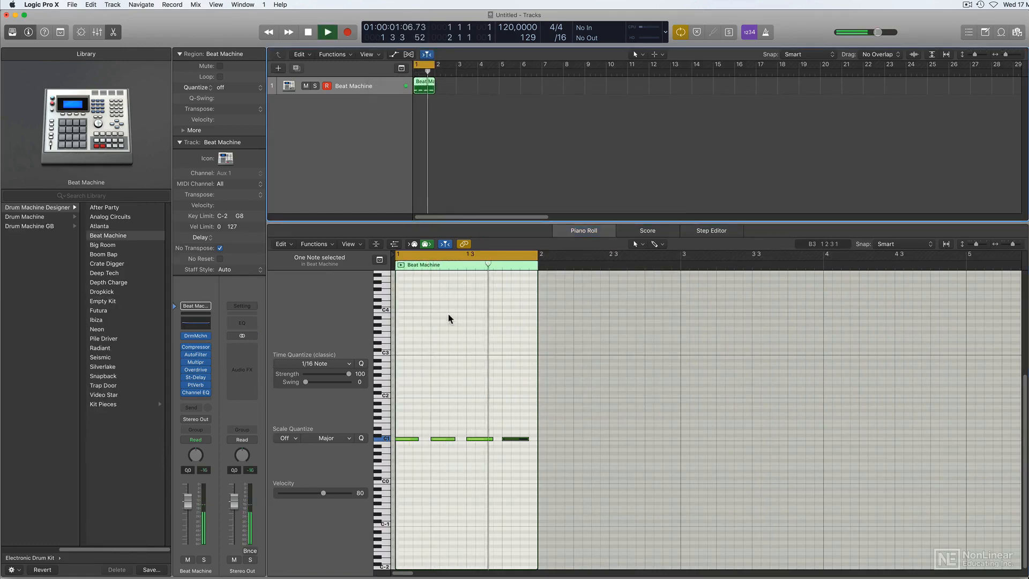
key("space")
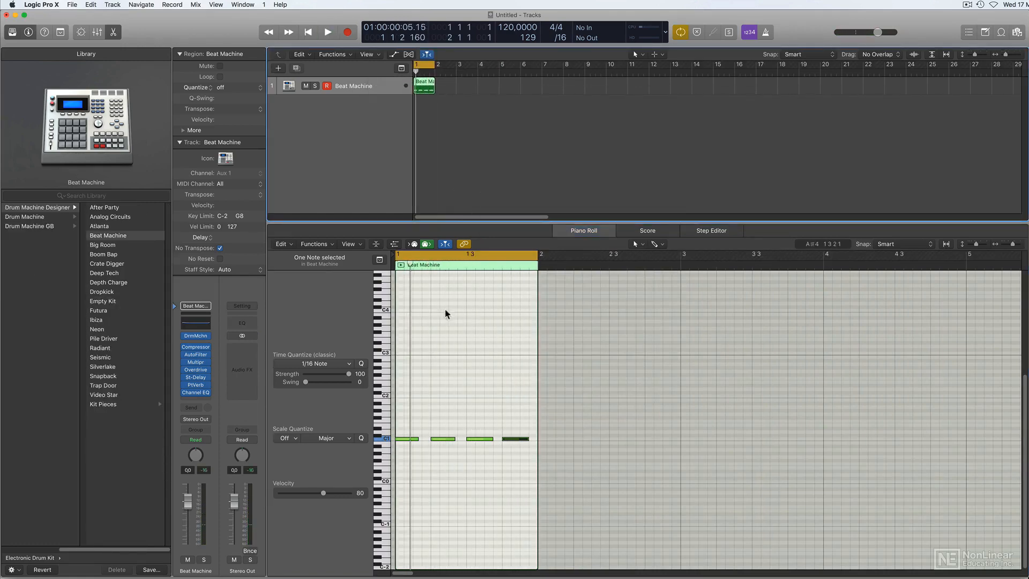
Set the project tempo to 125 and close the Piano Roll.
left_click_drag(501, 221, 503, 188)
double_click(513, 32)
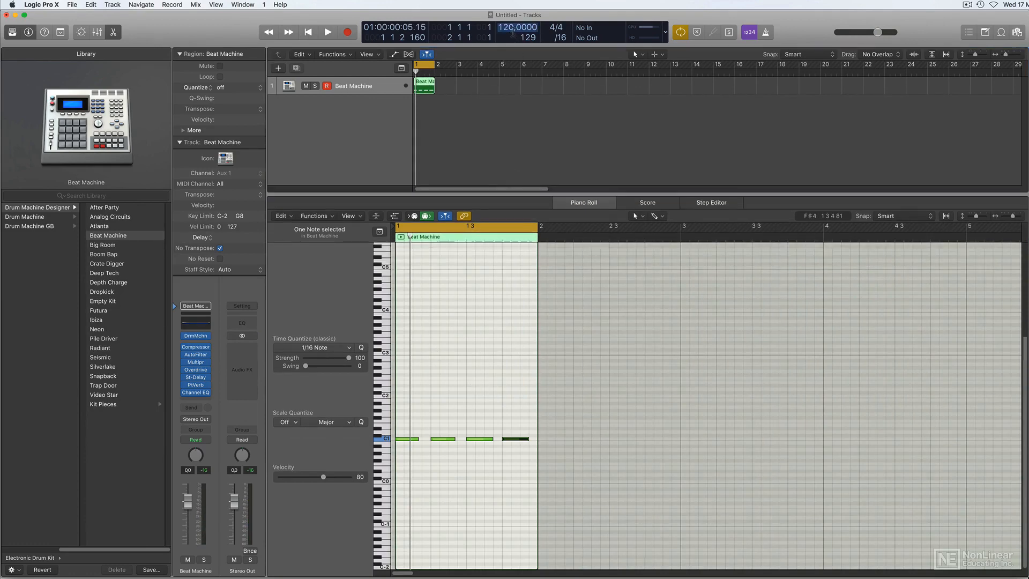
type("125")
key("Return")
key("p")
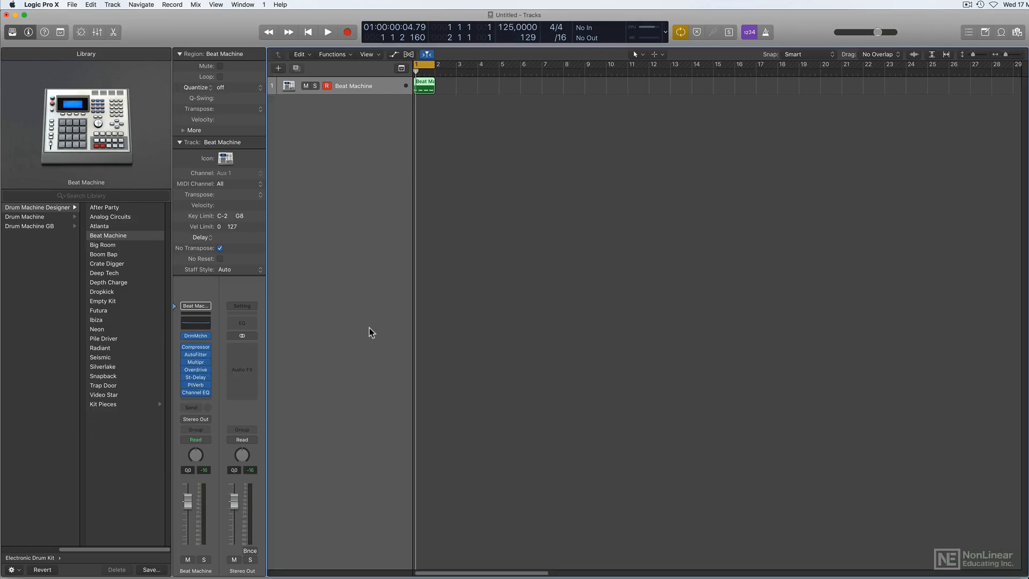
Open the Mixer, check the Beat Machine channel's Drum Machine Designer, and expand its track stack to examine the individual kit-piece and bus channels.
key("x")
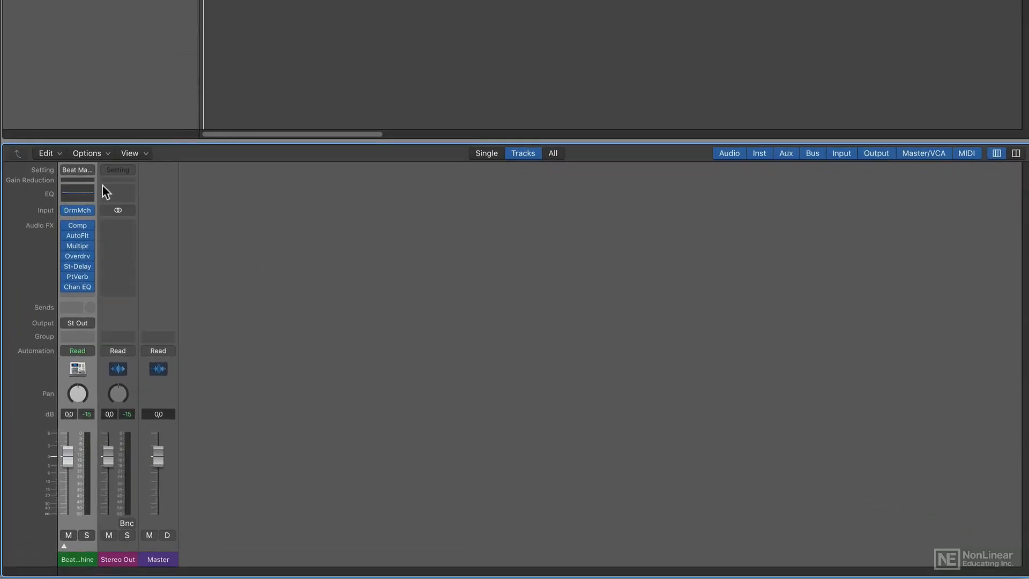
left_click(76, 210)
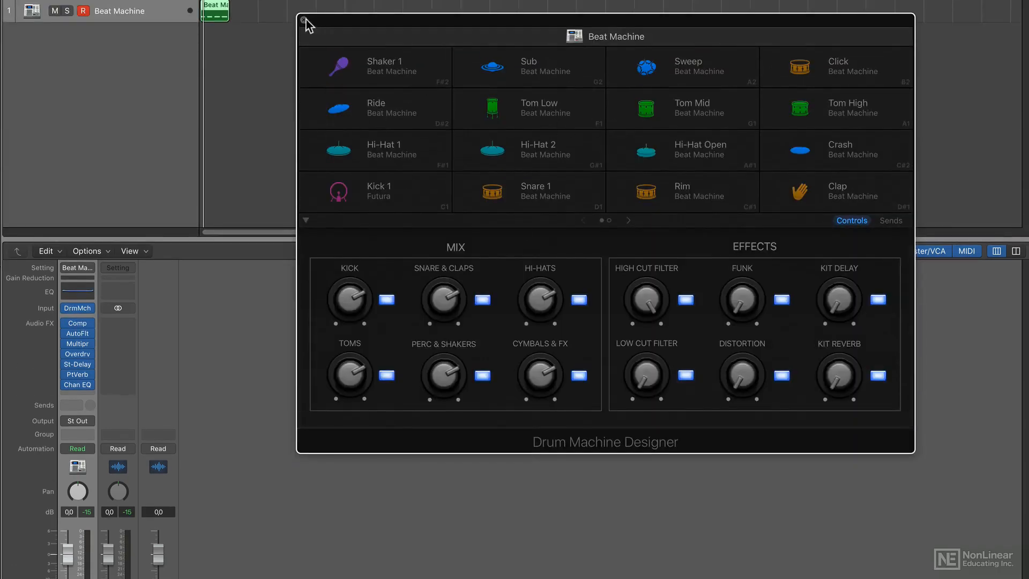
left_click(303, 20)
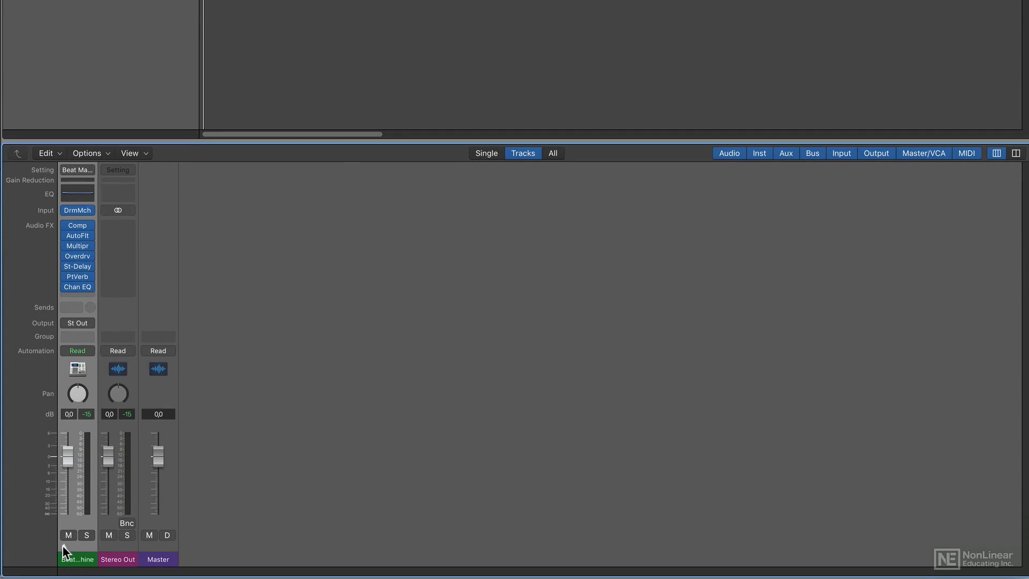
left_click(62, 545)
scroll(300, 481, "right", 3)
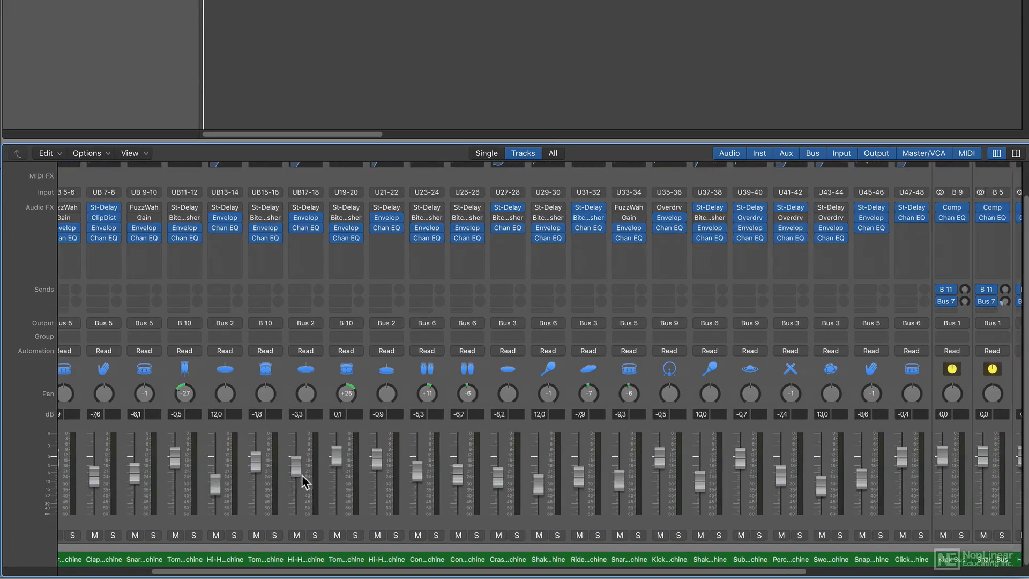
scroll(302, 479, "right", 5)
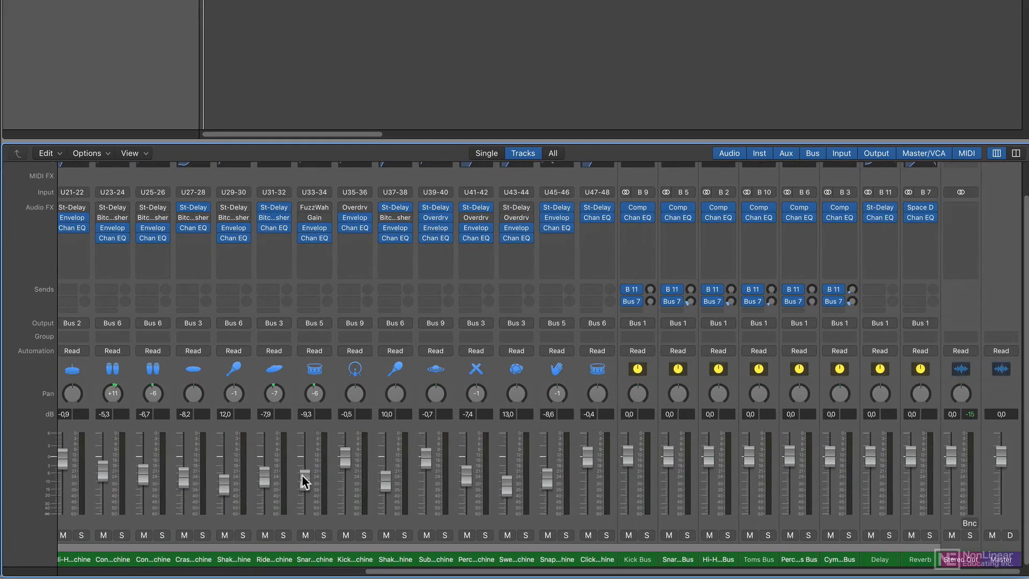
scroll(304, 481, "left", 7)
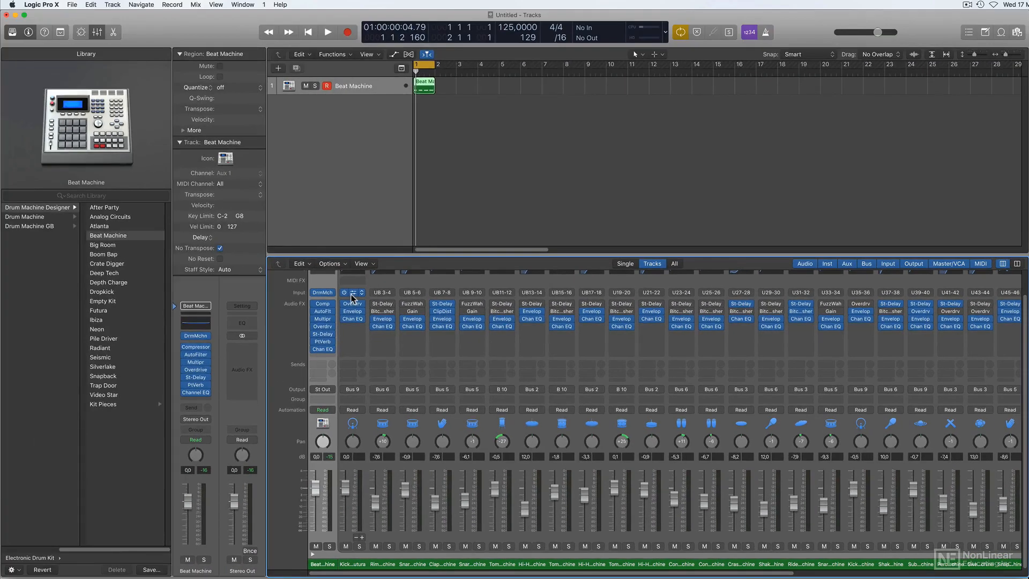
Examine the Kick 1 channel's Ultrabeat instrument, close it, and look through the remaining kit-piece and bus channels in the Mixer.
left_click(117, 193)
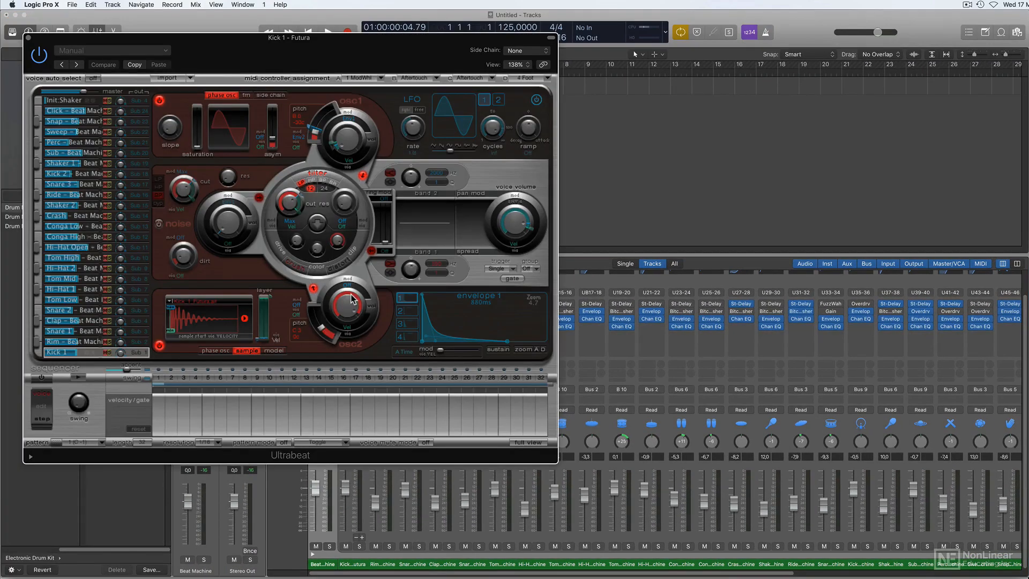
left_click_drag(556, 462, 495, 420)
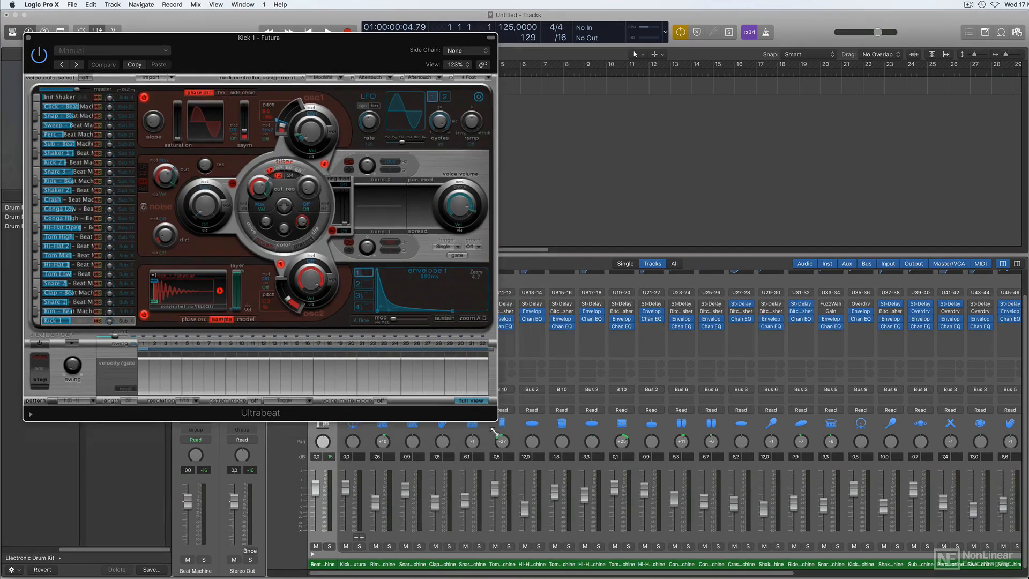
left_click(28, 38)
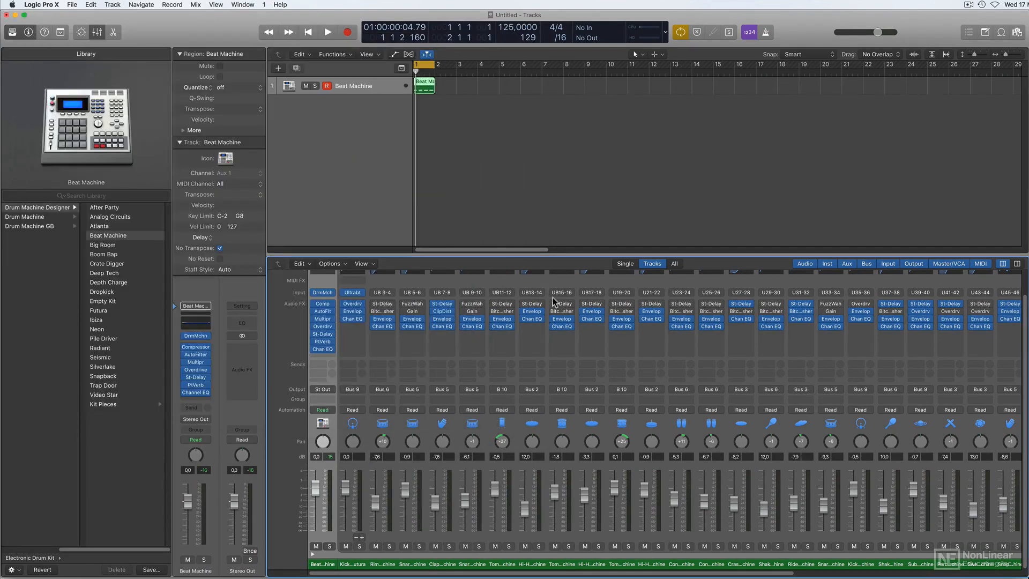
scroll(689, 297, "right", 8)
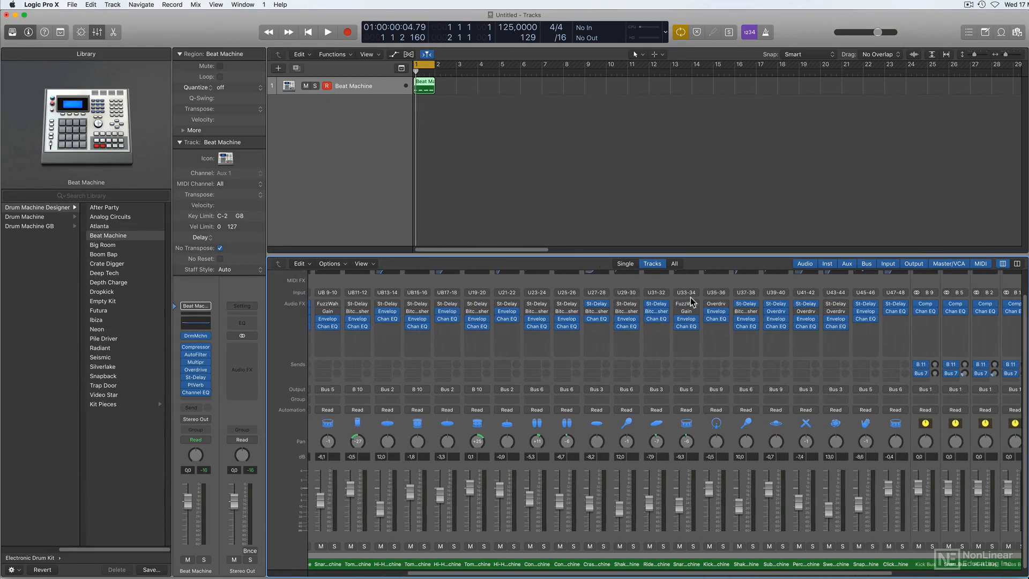
scroll(691, 302, "right", 1)
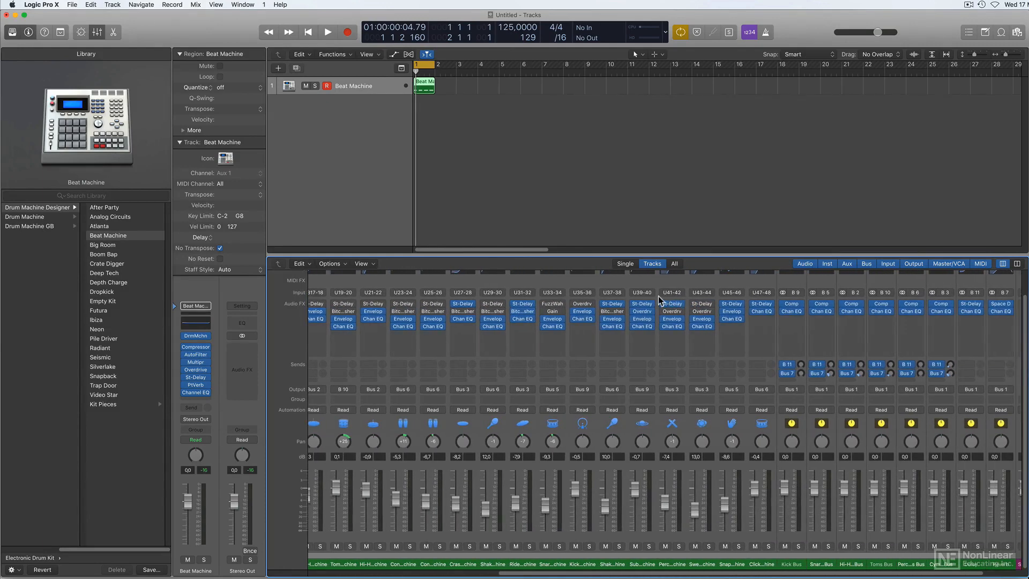
scroll(658, 300, "left", 10)
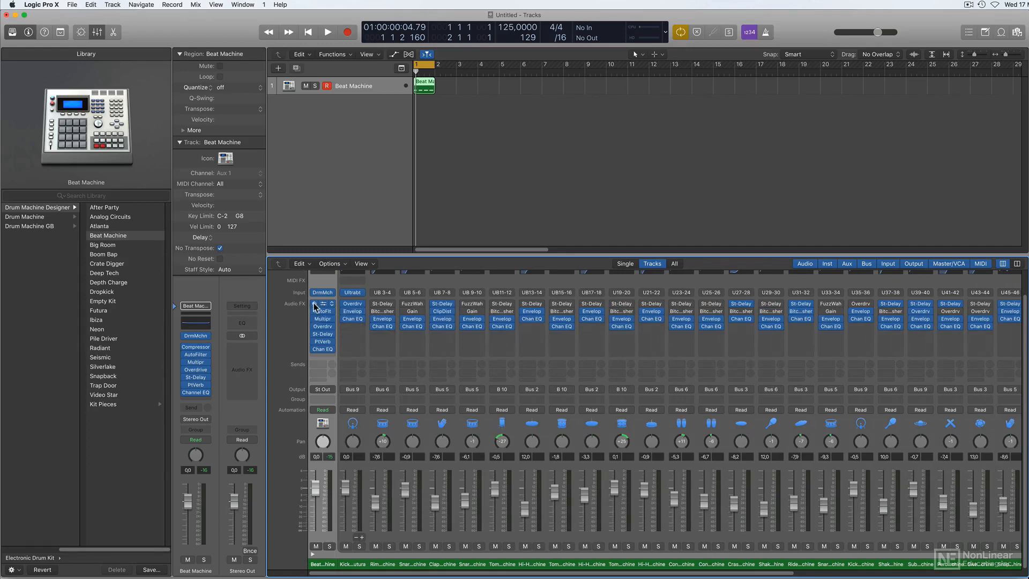
Bypass all audio effects on the Beat Machine main channel, comparing the kick pattern with and without them during playback.
left_click_drag(314, 304, 315, 358)
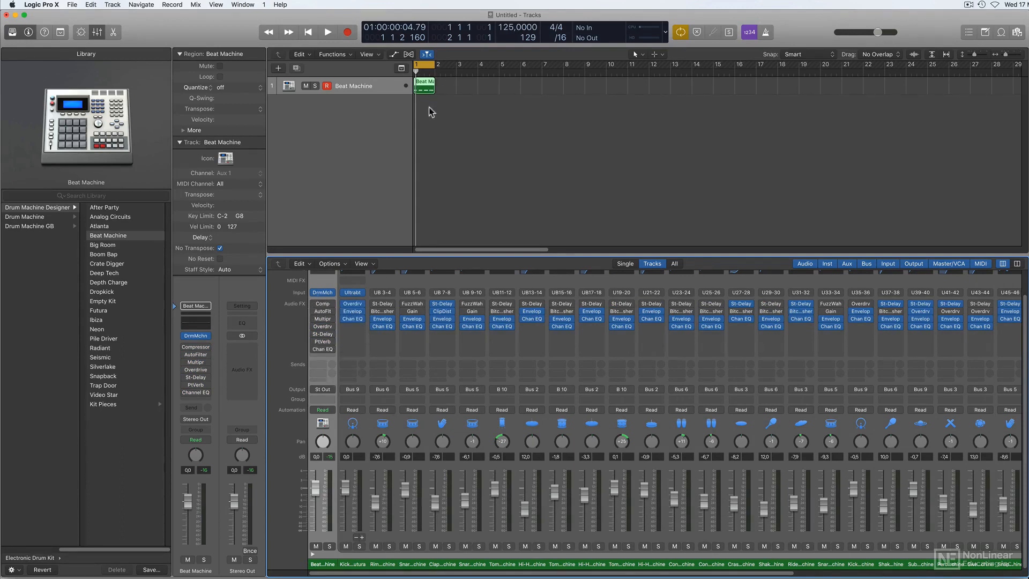
key("space")
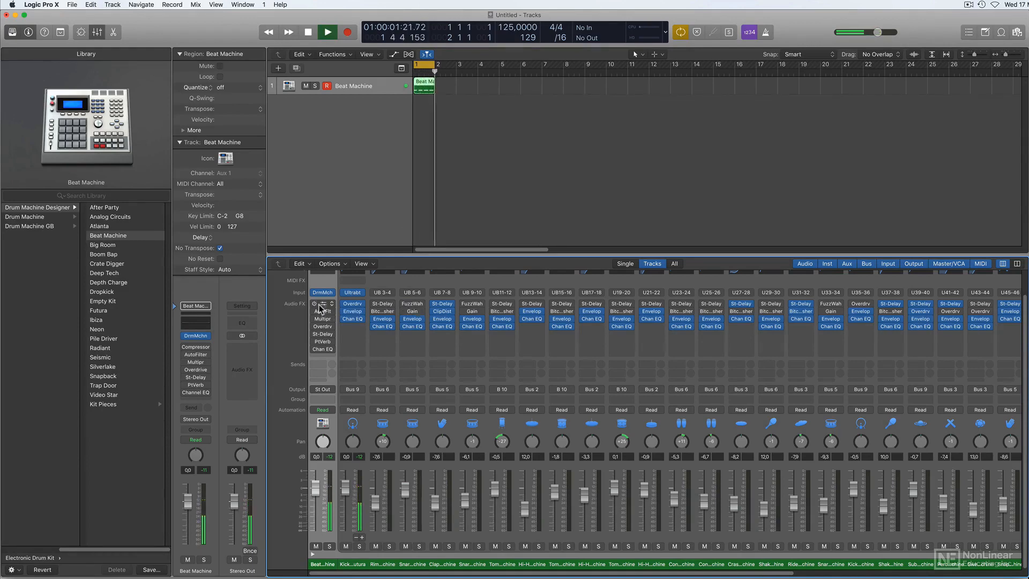
left_click_drag(314, 304, 314, 350)
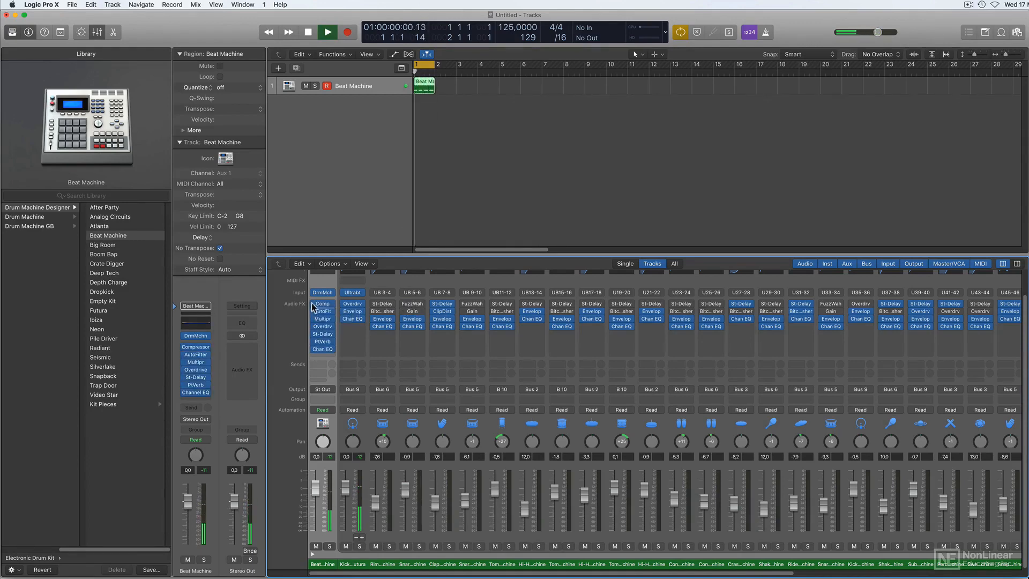
left_click_drag(314, 304, 315, 350)
key("space")
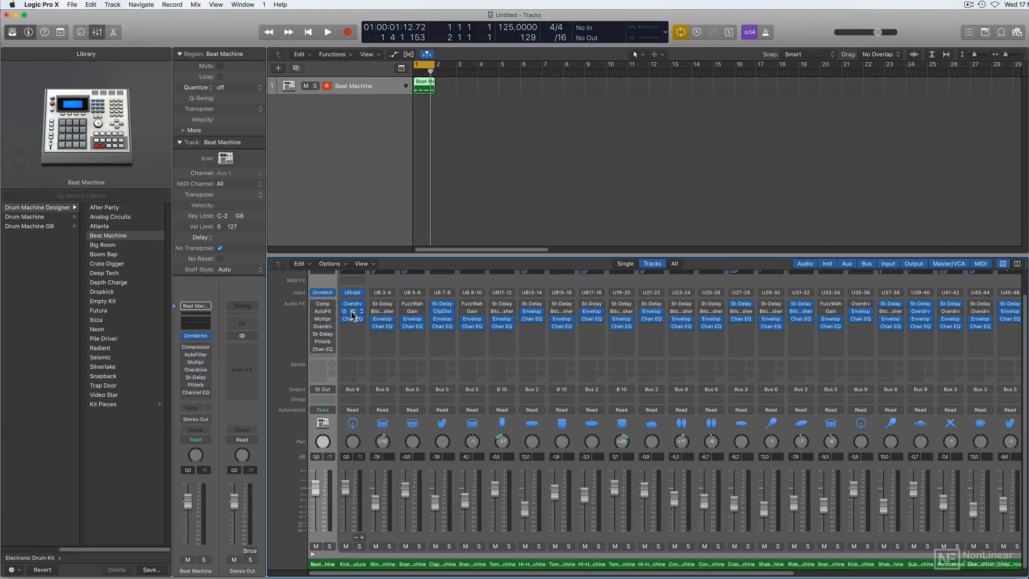
Enlarge the Mixer, open the Beat Machine channel's Drum Machine Designer and select the Kick 1 pad.
left_click_drag(388, 255, 388, 228)
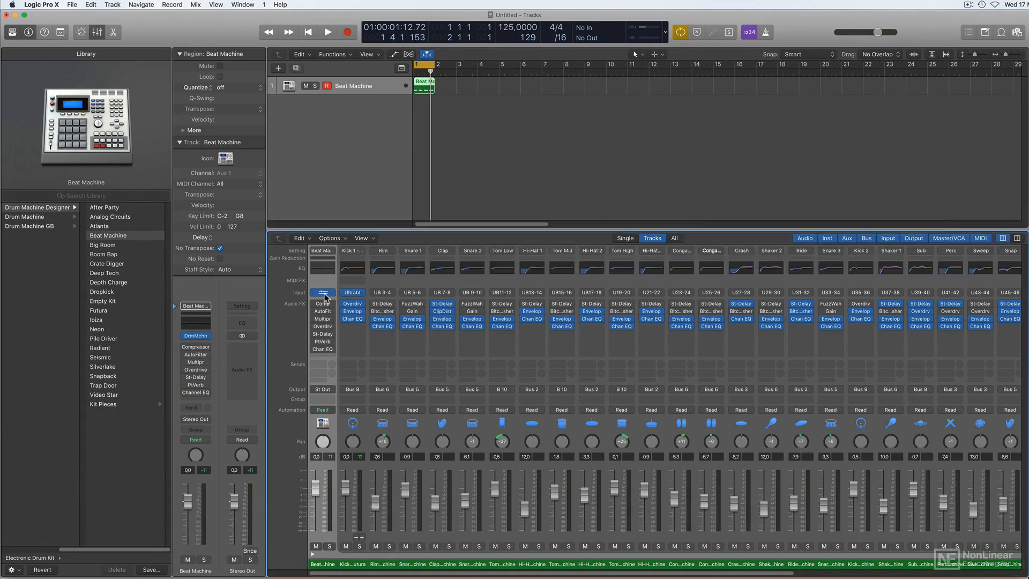
left_click(322, 293)
left_click_drag(610, 91, 610, 62)
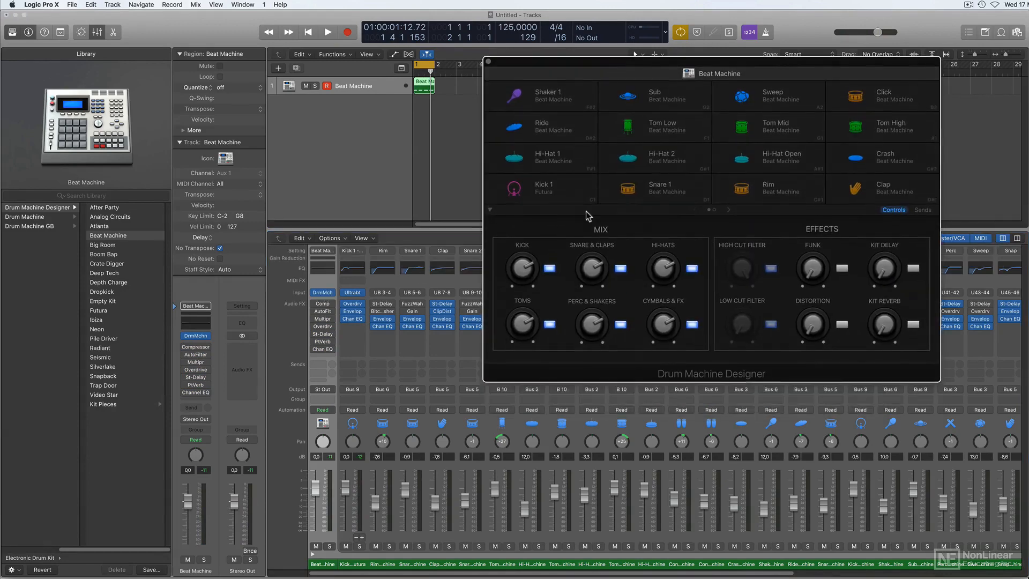
left_click(515, 190)
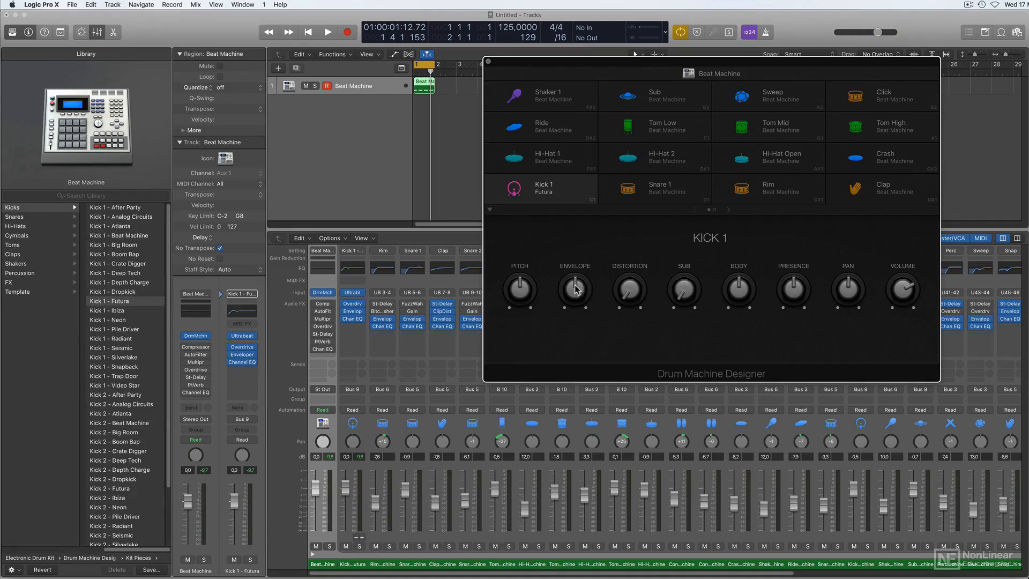
Set Kick 1's Envelope control to 47% while playing the kick pattern.
key("space")
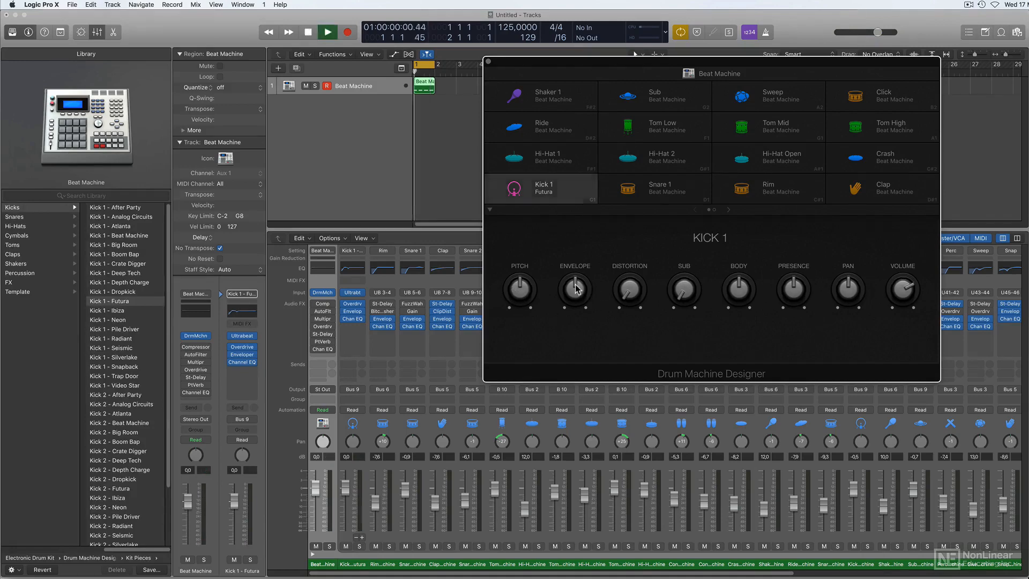
mouse_move(576, 290)
left_mouse_down()
mouse_move(575, 343)
mouse_move(572, 290)
left_mouse_up()
key("space")
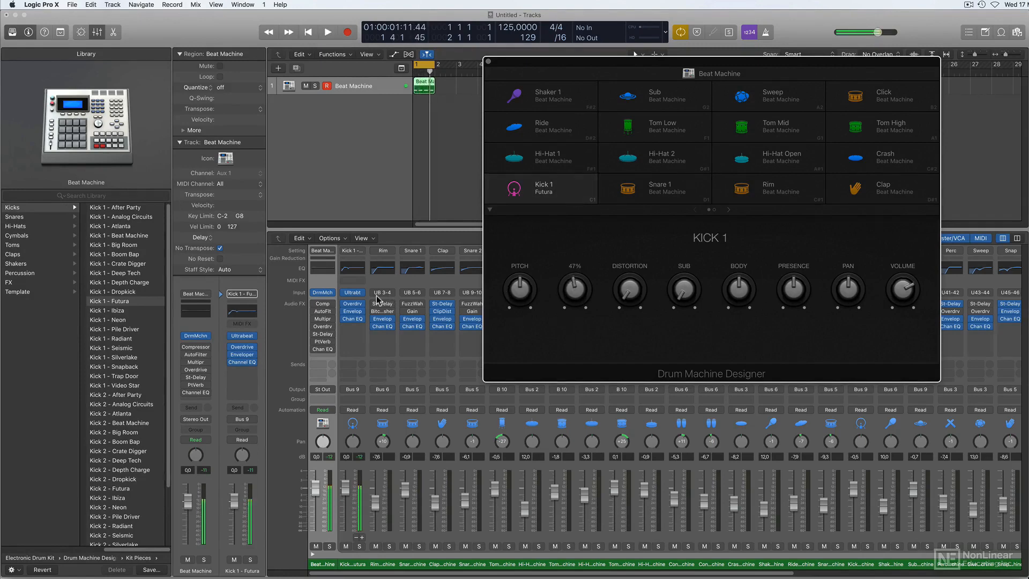
Open Kick 1's Enveloper, lower the Envelope control to 43% during playback, and set the Enveloper's release gain to 46% before closing it.
left_click(354, 312)
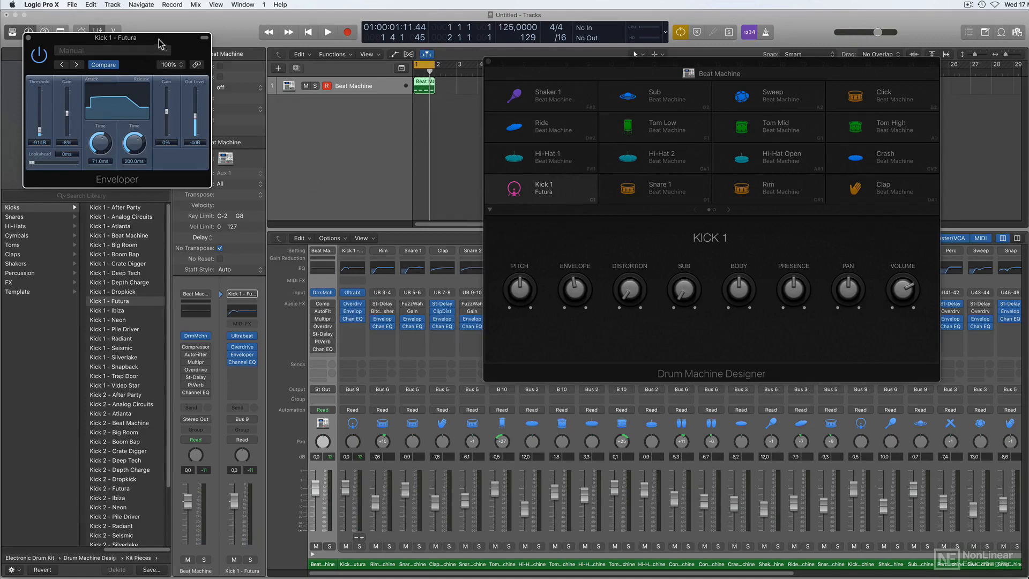
left_click_drag(158, 41, 406, 167)
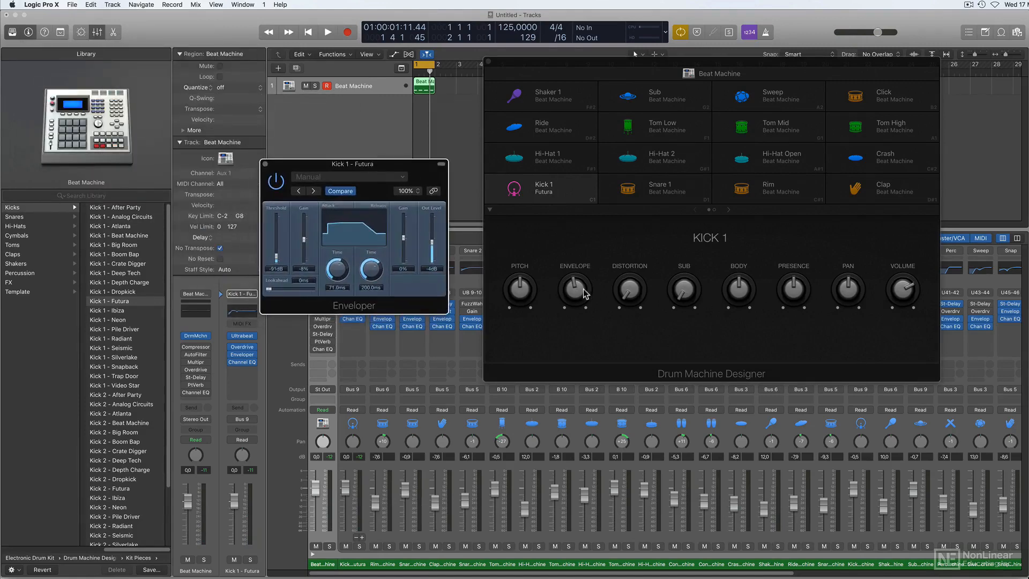
key("space")
mouse_move(579, 291)
left_mouse_down()
mouse_move(581, 341)
mouse_move(580, 263)
mouse_move(578, 301)
left_mouse_up()
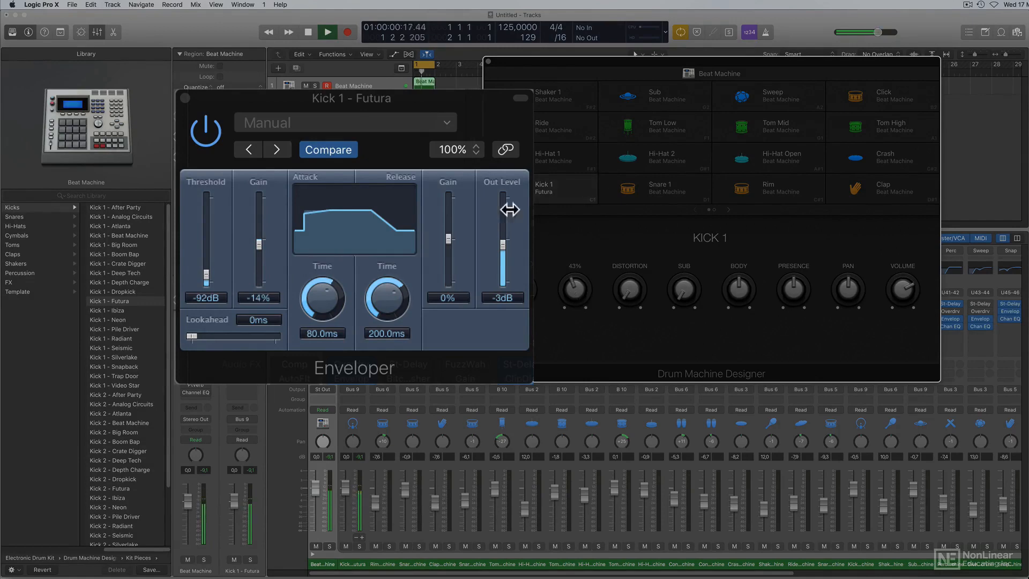
left_click_drag(448, 236, 450, 216)
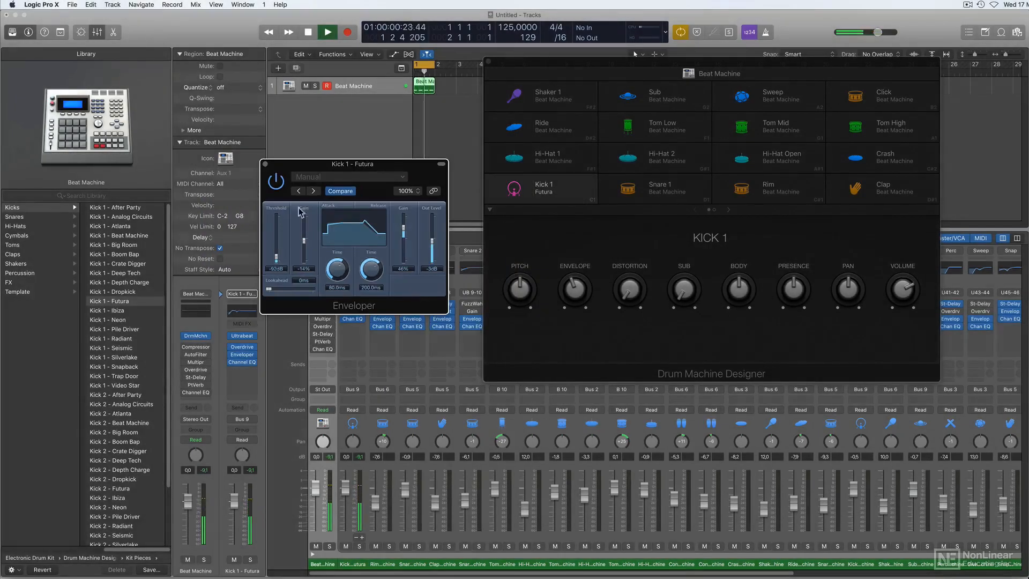
left_click(263, 163)
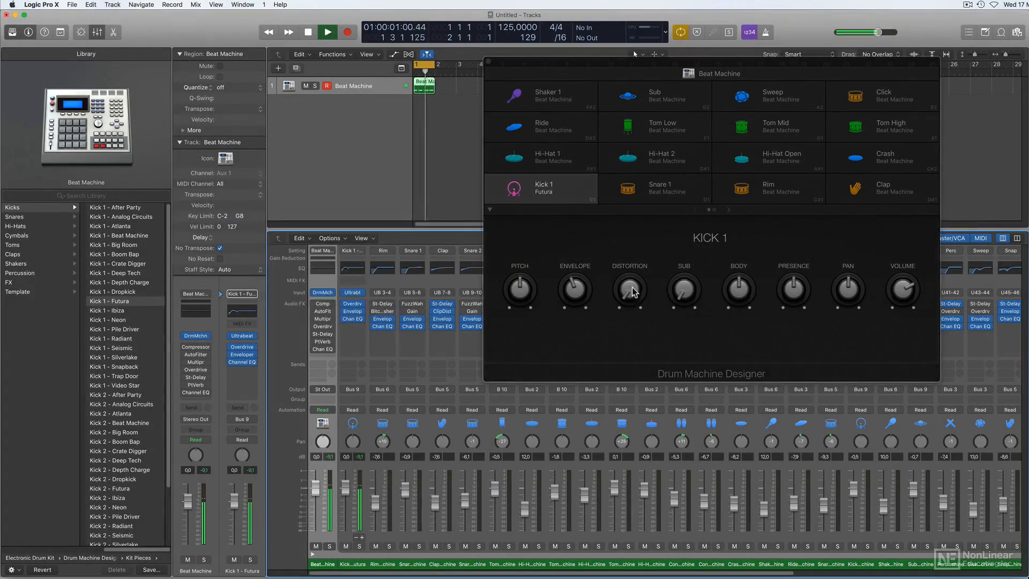
Open Kick 1's Overdrive beside the Drum Machine Designer and raise the Distortion control to bring Drive to 9.25 dB.
left_click(356, 306)
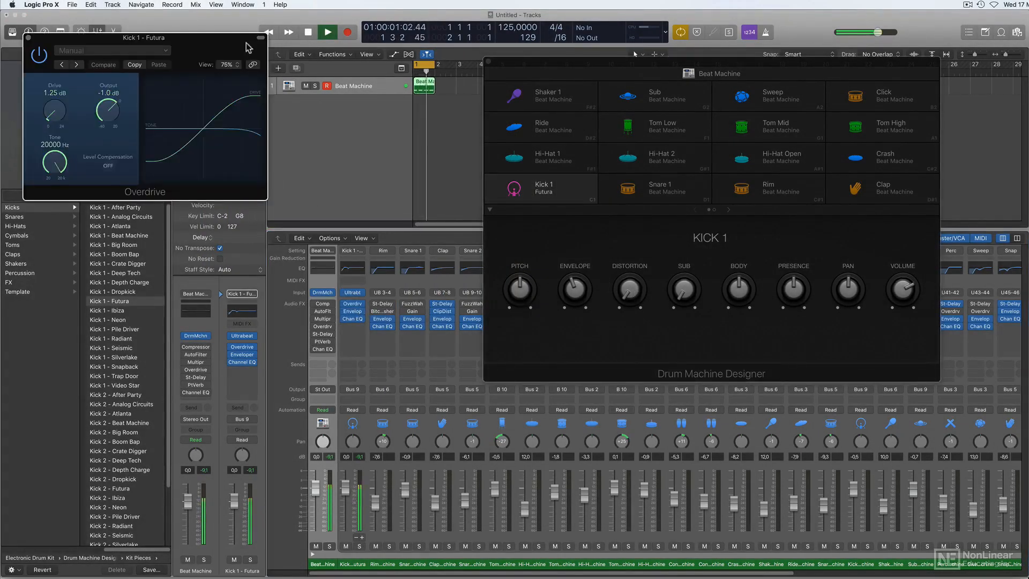
left_click_drag(199, 40, 400, 180)
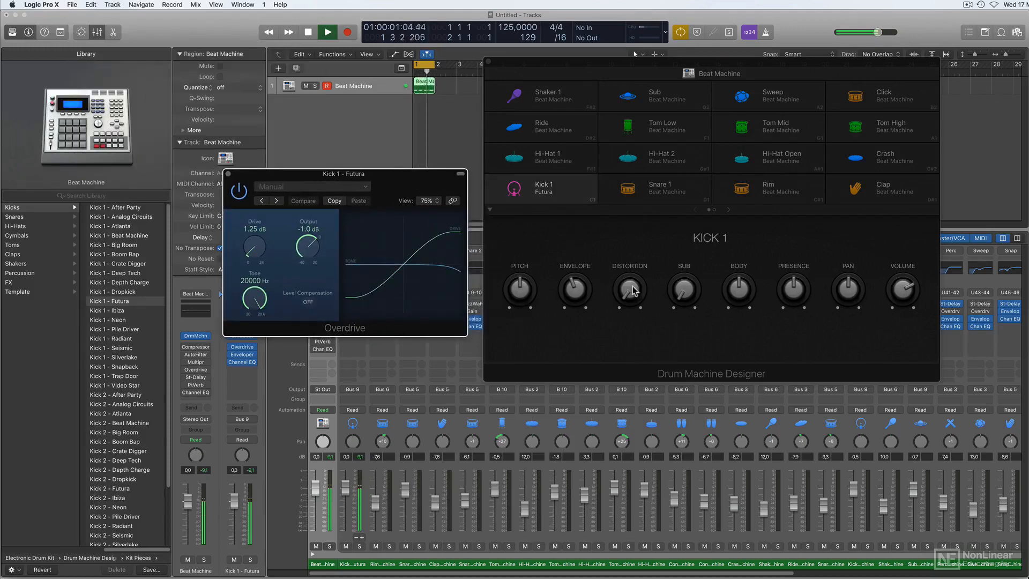
mouse_move(632, 290)
left_mouse_down()
mouse_move(636, 236)
mouse_move(636, 274)
left_mouse_up()
key("space")
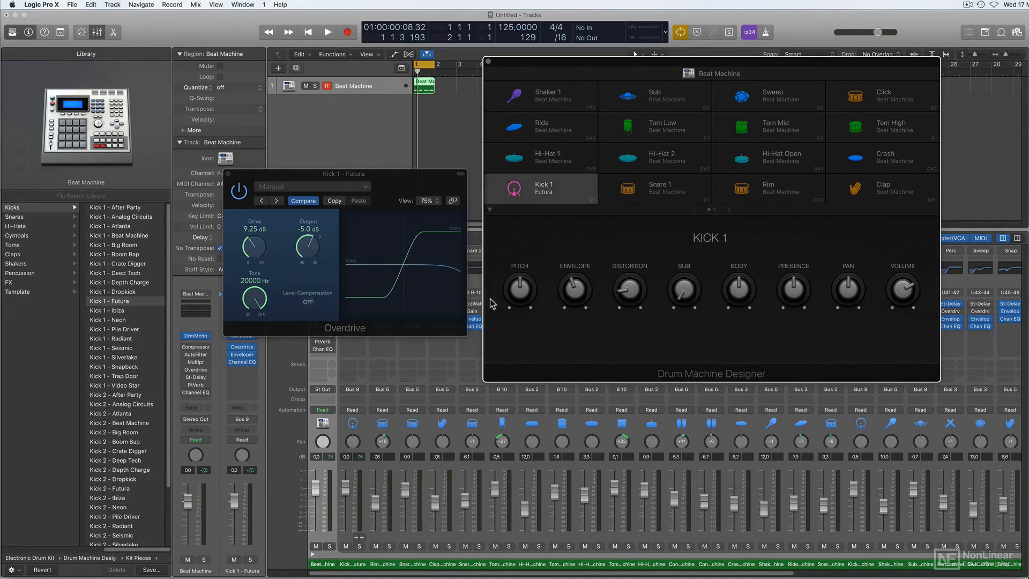
Lower the Overdrive's output to -7.0 dB during playback, compare with the effect bypassed, and close the plug-in.
key("space")
left_click_drag(308, 246, 306, 256)
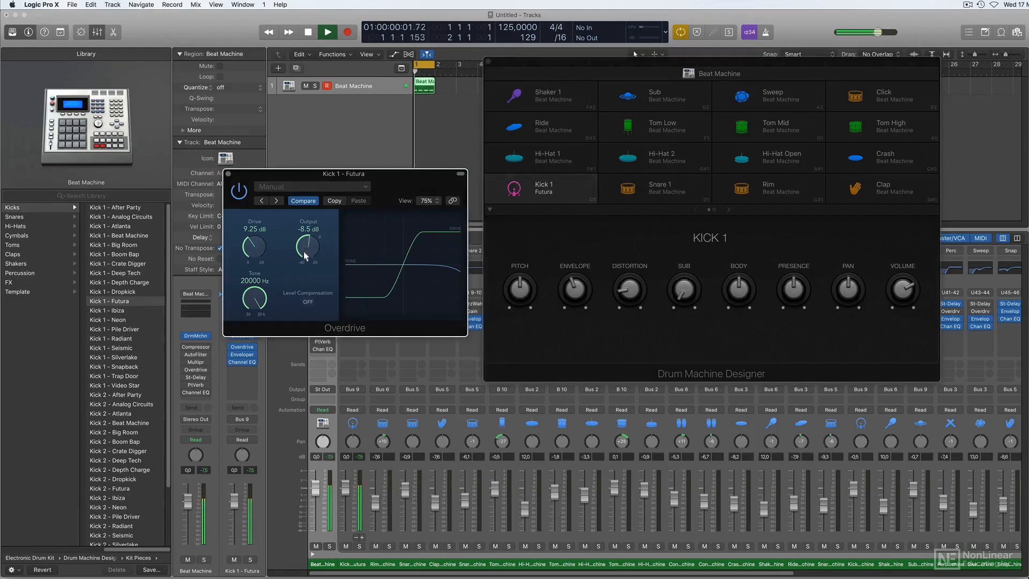
left_click(239, 193)
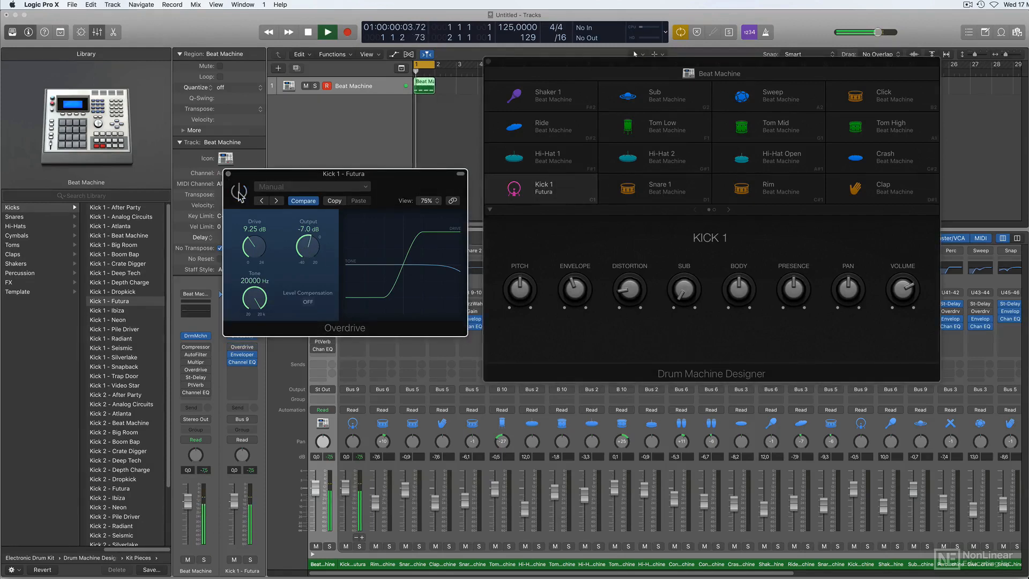
key("space")
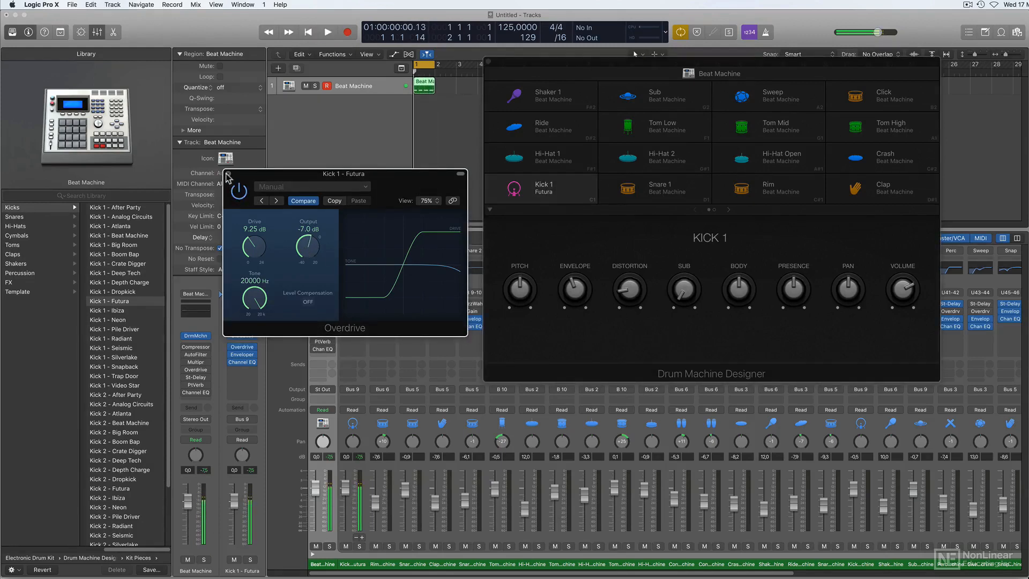
left_click(227, 174)
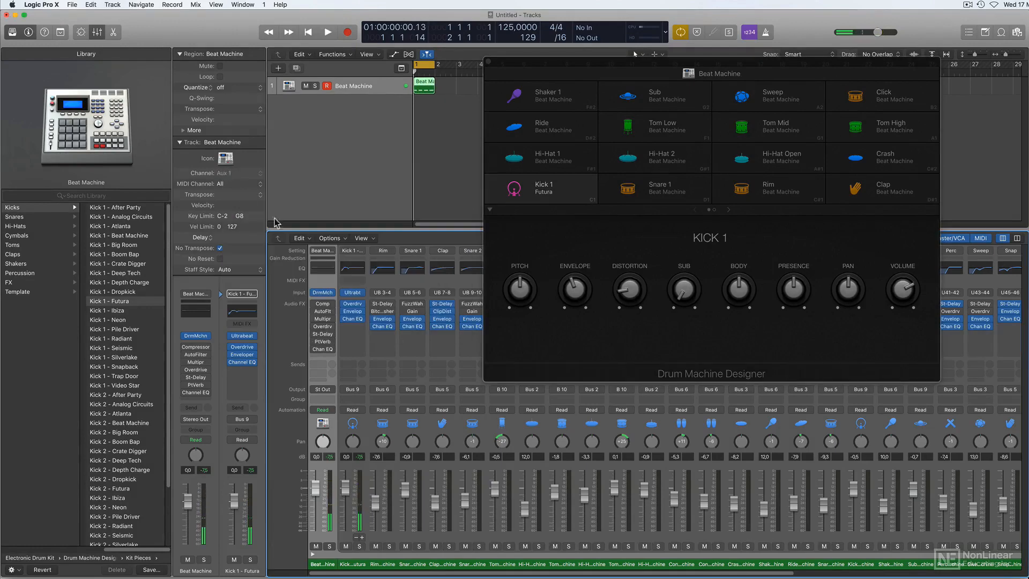
Open Kick 1's Channel EQ, set the low-cut frequency to 45 Hz and turn that band off.
left_click(354, 272)
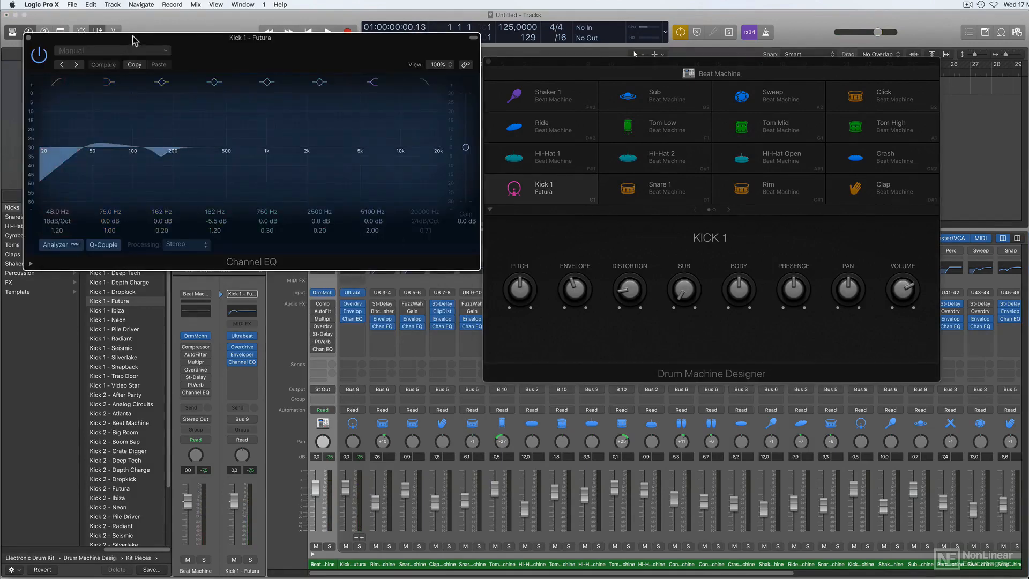
left_click_drag(129, 34, 280, 77)
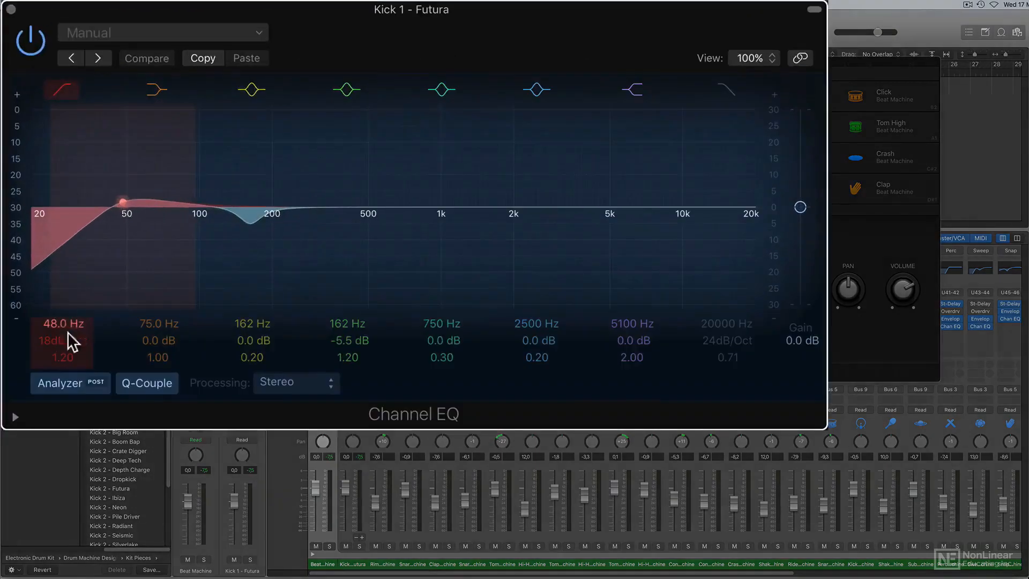
left_click_drag(71, 330, 71, 338)
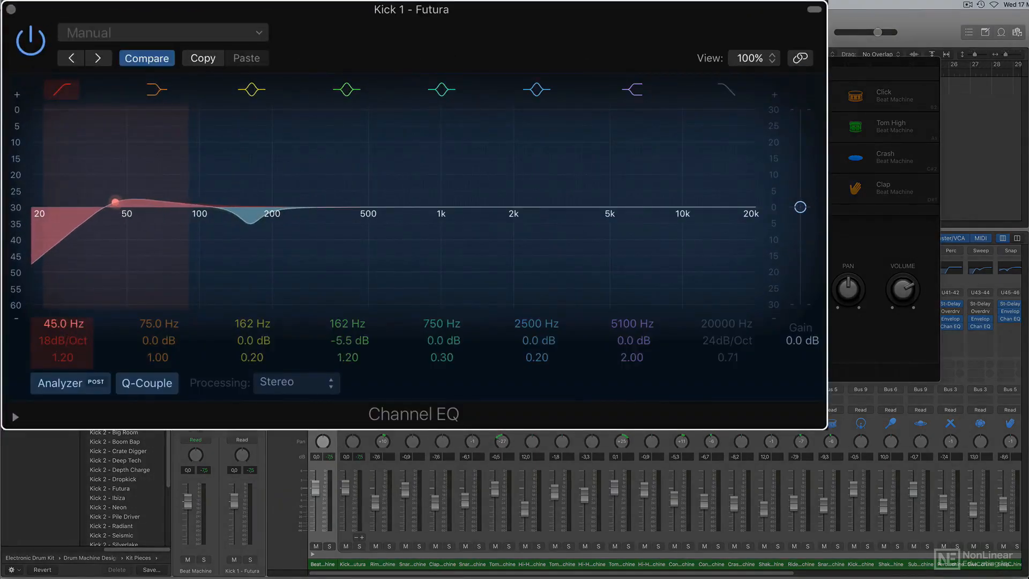
left_click(62, 96)
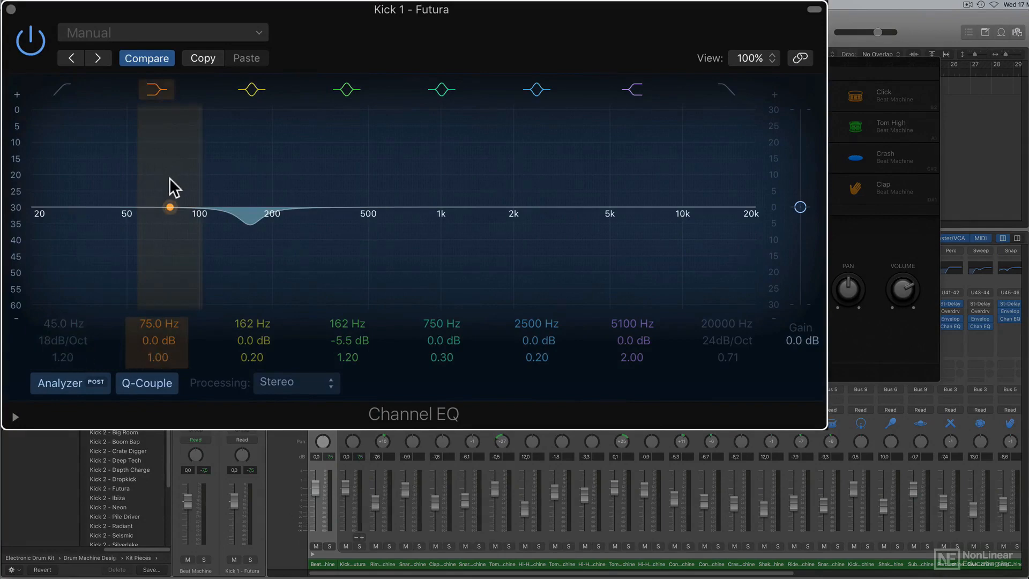
Boost the 75 Hz low-shelf band by 1.5 dB during playback and compare the kick with the Channel EQ bypassed.
key("space")
left_click_drag(169, 178, 169, 171)
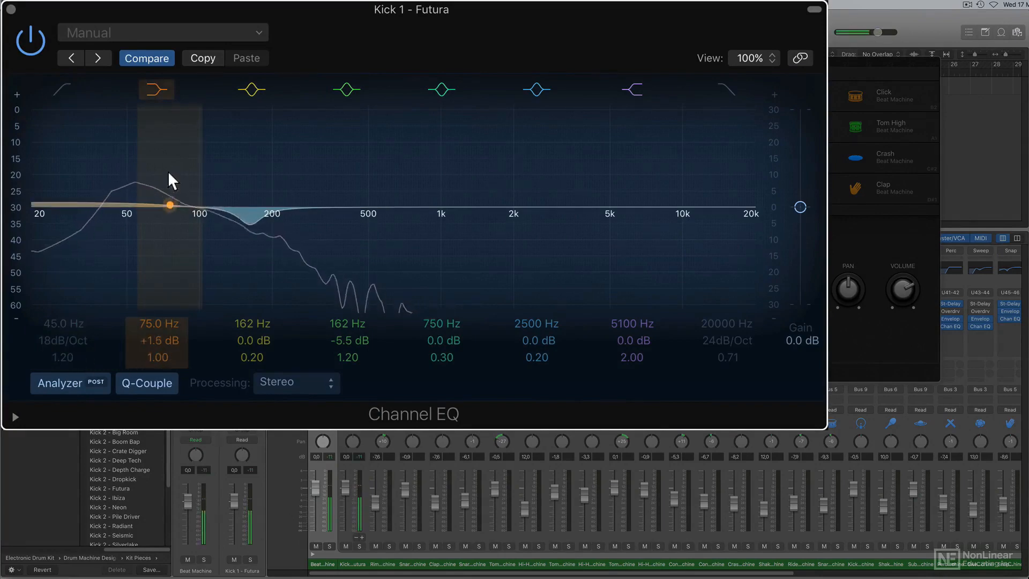
left_click(30, 40)
left_click(30, 40)
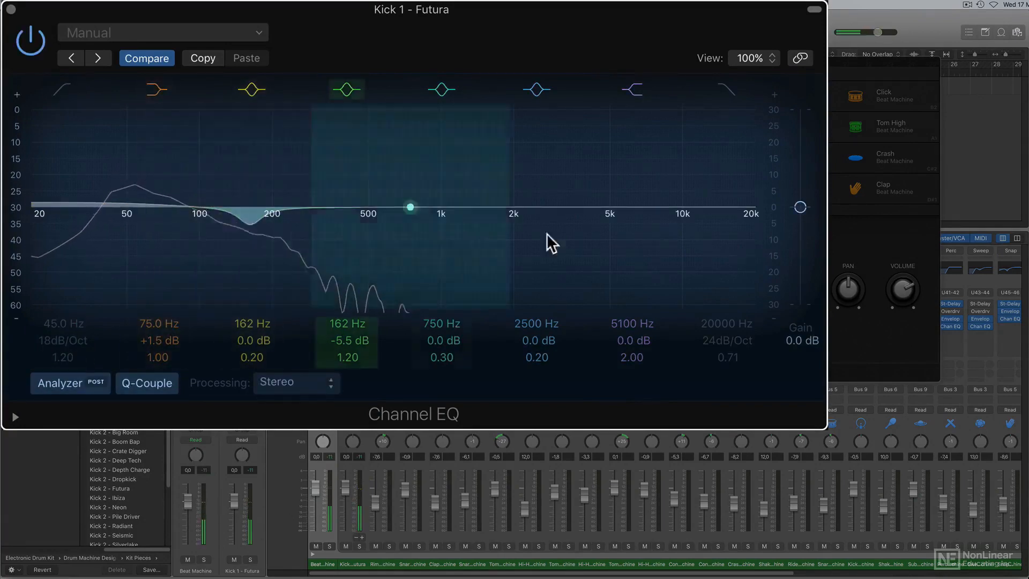
Enable the Channel EQ's high-cut band and lower its frequency to 9600 Hz.
left_click(720, 91)
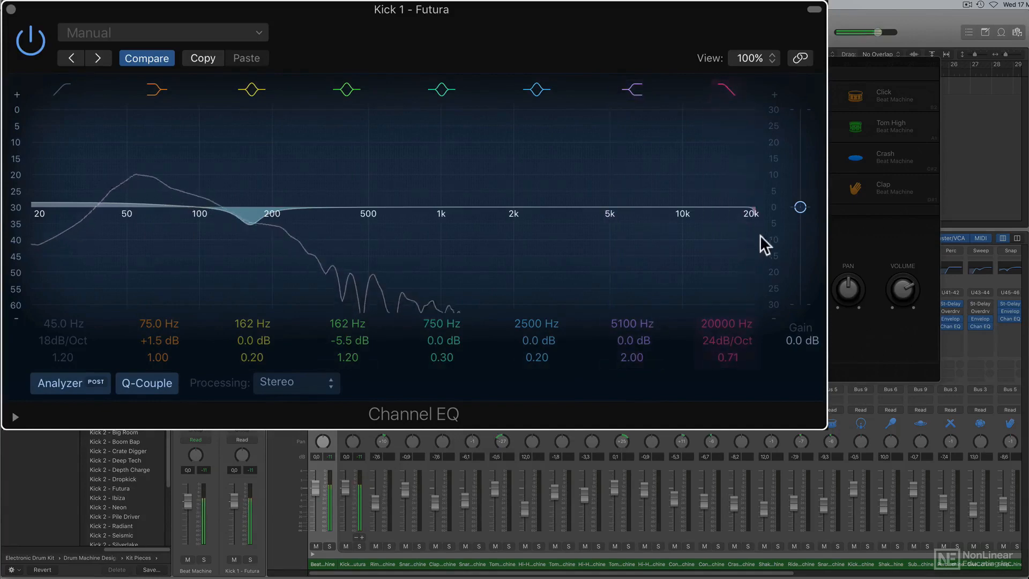
left_click_drag(735, 245, 650, 239)
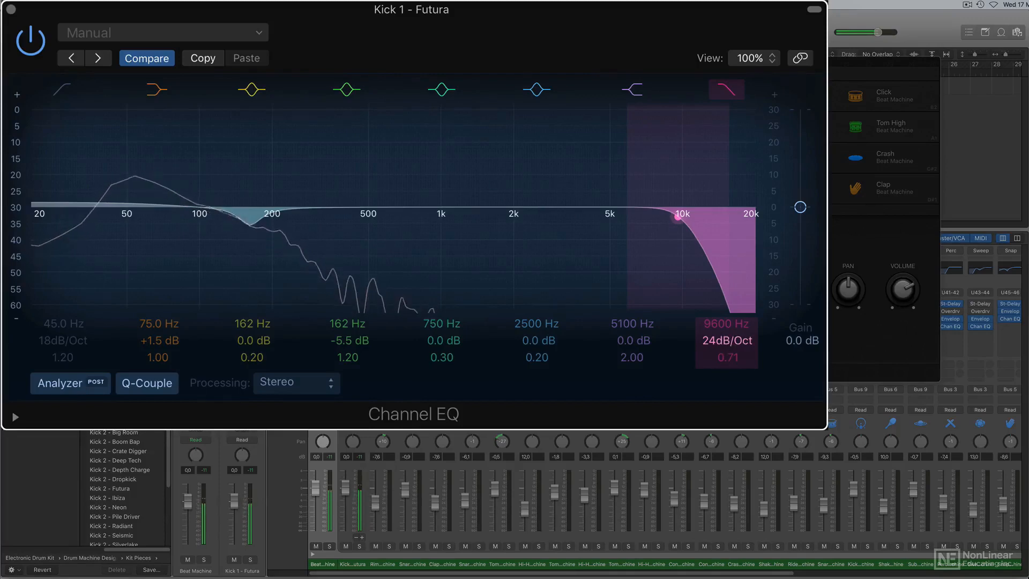
Set the Channel EQ's high-cut slope to 12 dB/Oct and its high-shelf band to 2050 Hz, +7.0 dB and a Q of 1.00.
left_click_drag(727, 341, 727, 354)
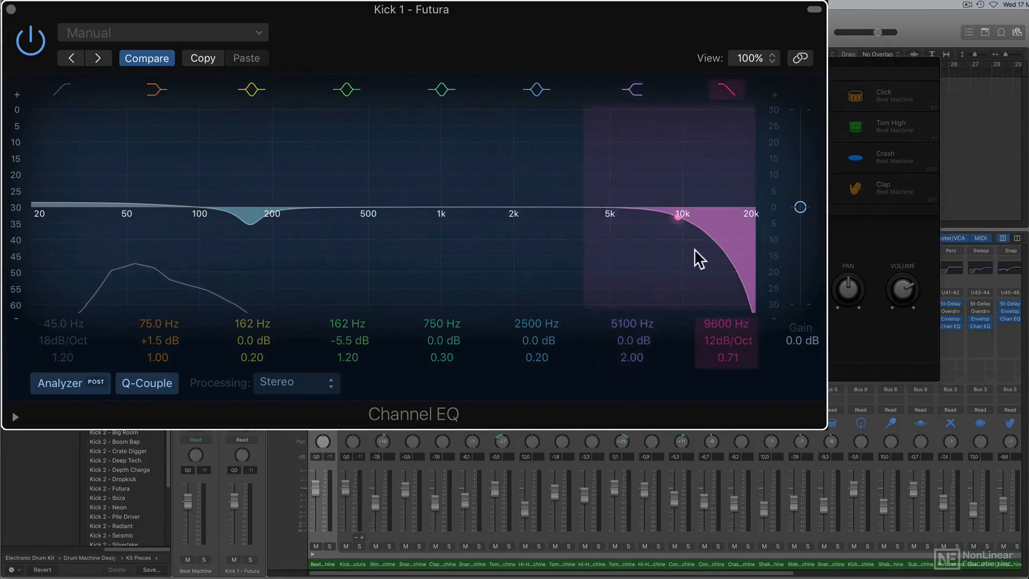
left_click_drag(607, 164, 504, 135)
left_click_drag(632, 357, 632, 375)
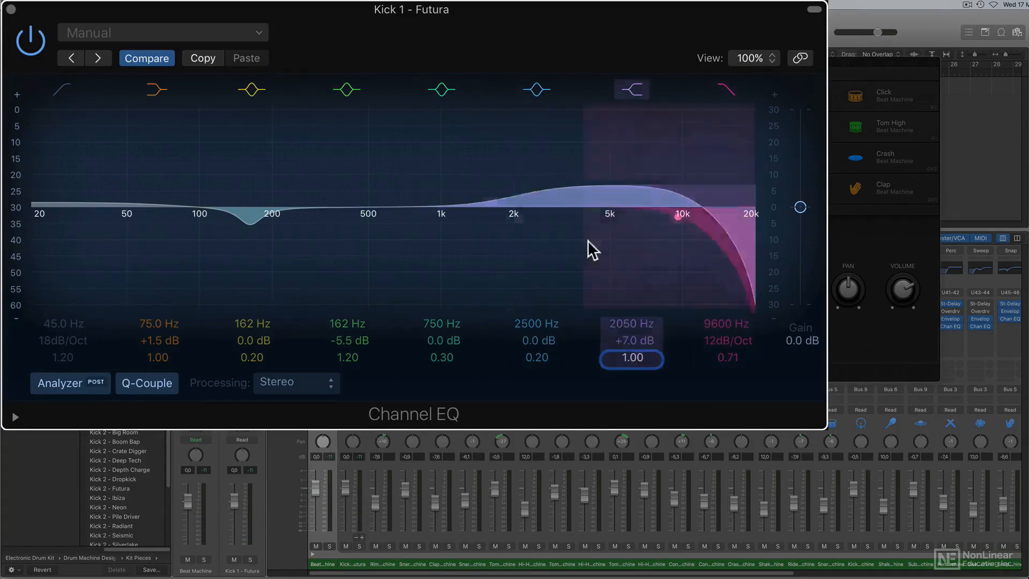
Lower the high-cut frequency to 6800 Hz and push the high-shelf boost to +16.0 dB at 2000 Hz.
mouse_move(520, 166)
left_mouse_down()
mouse_move(519, 147)
mouse_move(522, 156)
left_mouse_up()
left_click_drag(703, 256, 644, 255)
left_click_drag(523, 168, 520, 151)
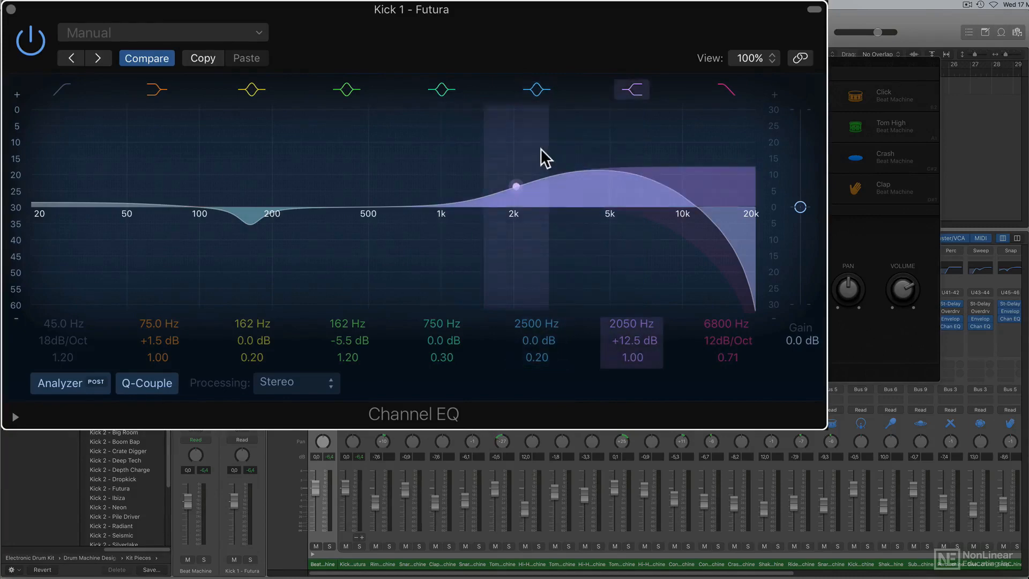
left_click_drag(540, 148, 534, 146)
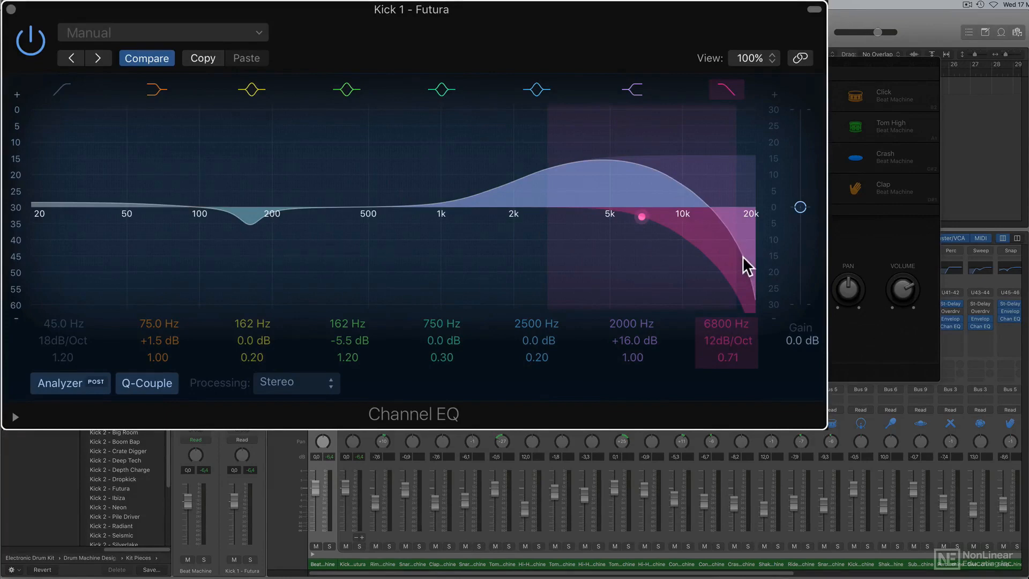
Play the loop and compare the kick with the high-cut band turned off and on.
key("space")
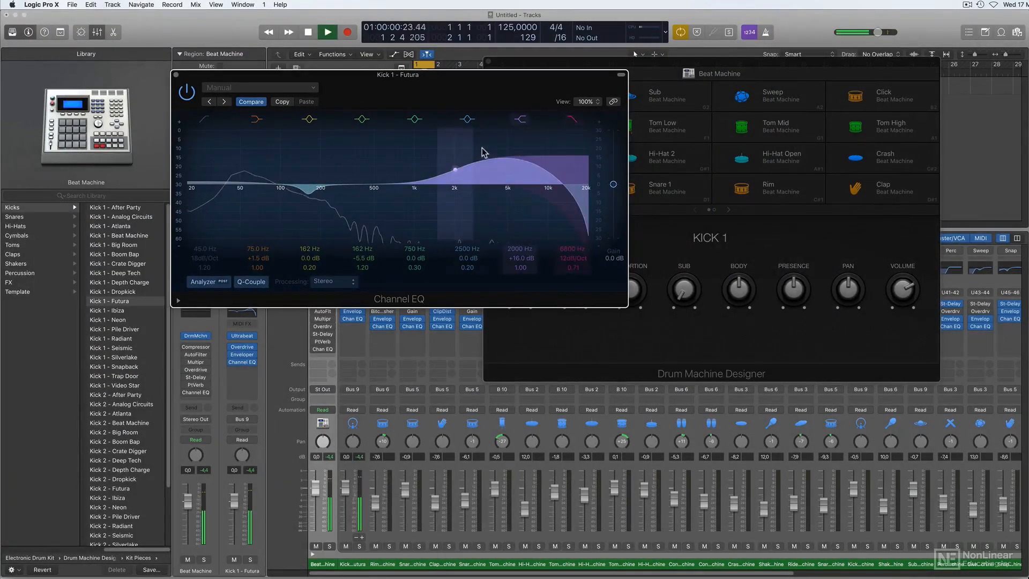
left_click(572, 120)
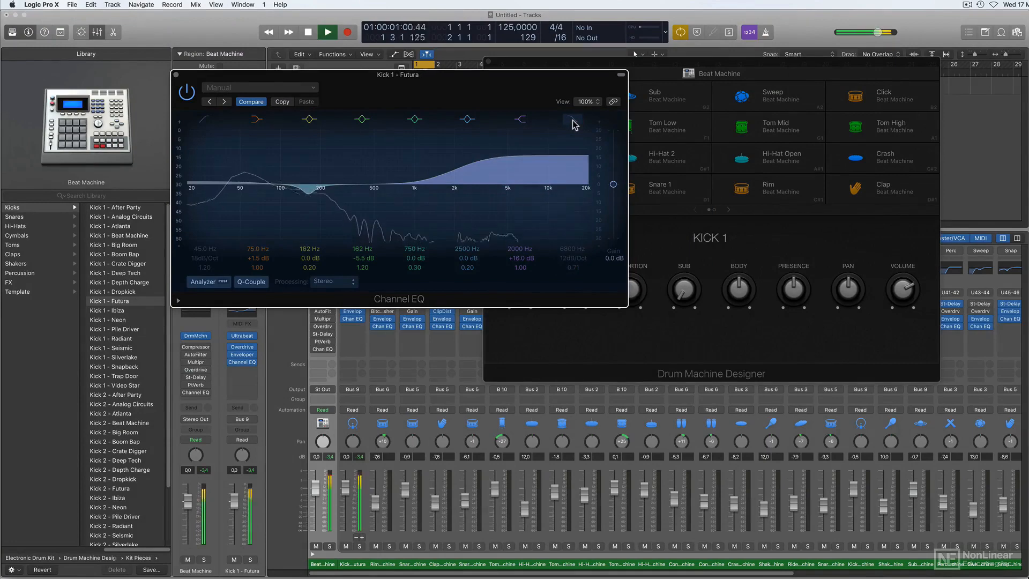
left_click(573, 123)
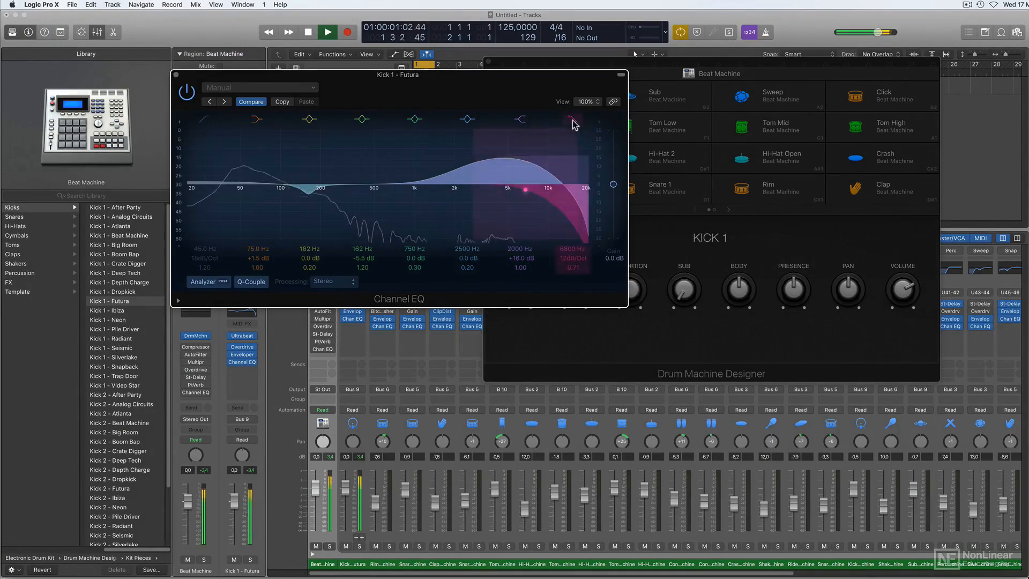
Set the high shelf to 2050 Hz at +13.0 dB and the low shelf to 74 Hz at +3.5 dB, and close the Channel EQ.
left_click_drag(482, 148, 483, 154)
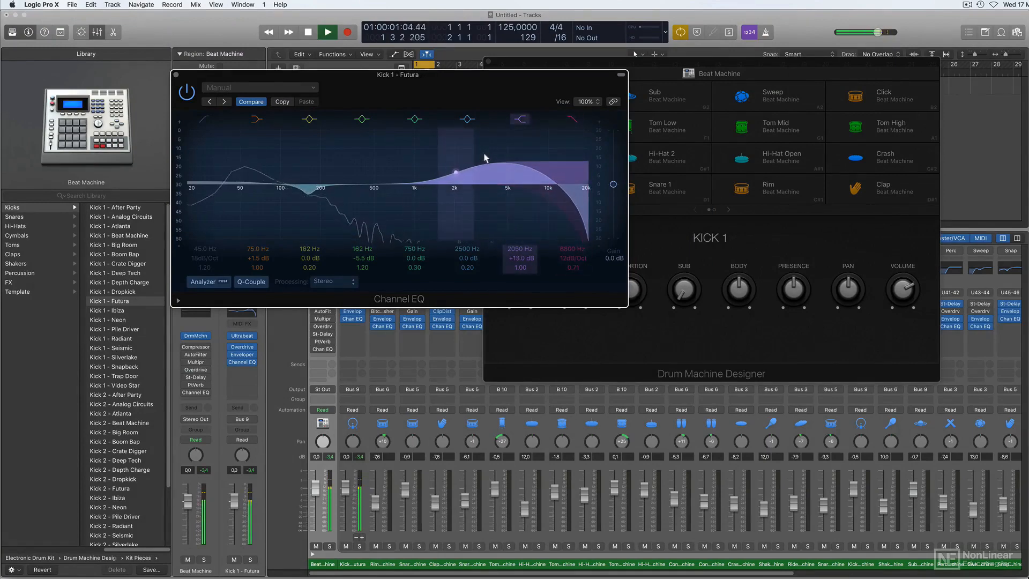
left_click_drag(211, 160, 209, 157)
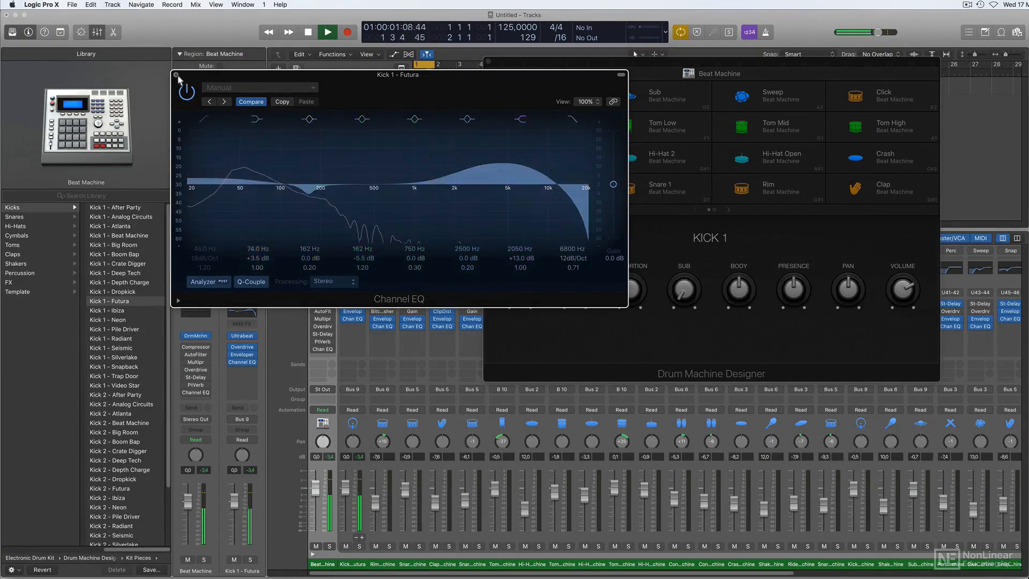
left_click(176, 75)
key("space")
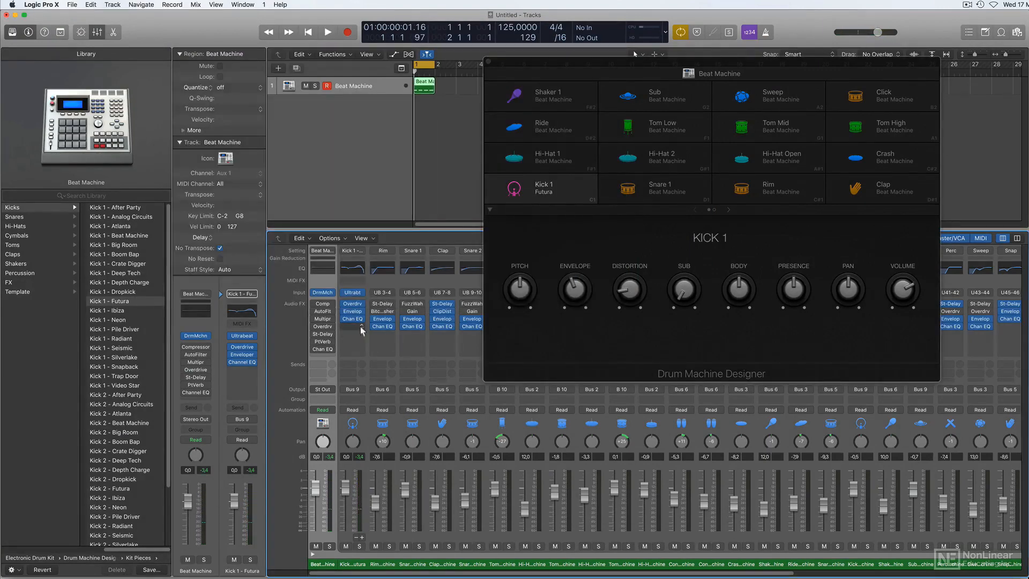
Insert FabFilter's FF Pro-C compressor after the Channel EQ on Kick 1's channel and close the Drum Machine Designer window.
left_click(361, 330)
mouse_move(375, 501)
mouse_move(471, 362)
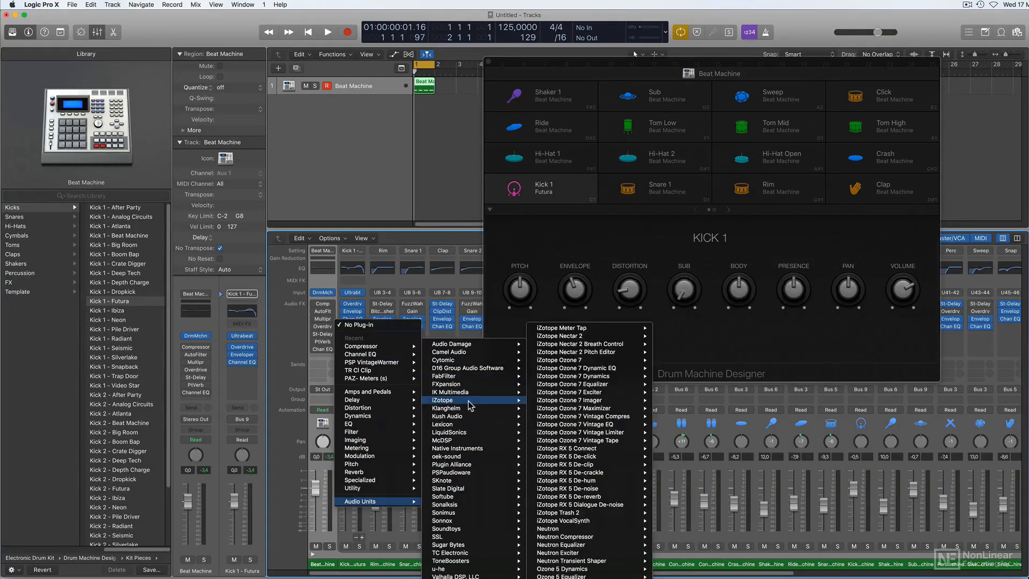
mouse_move(471, 379)
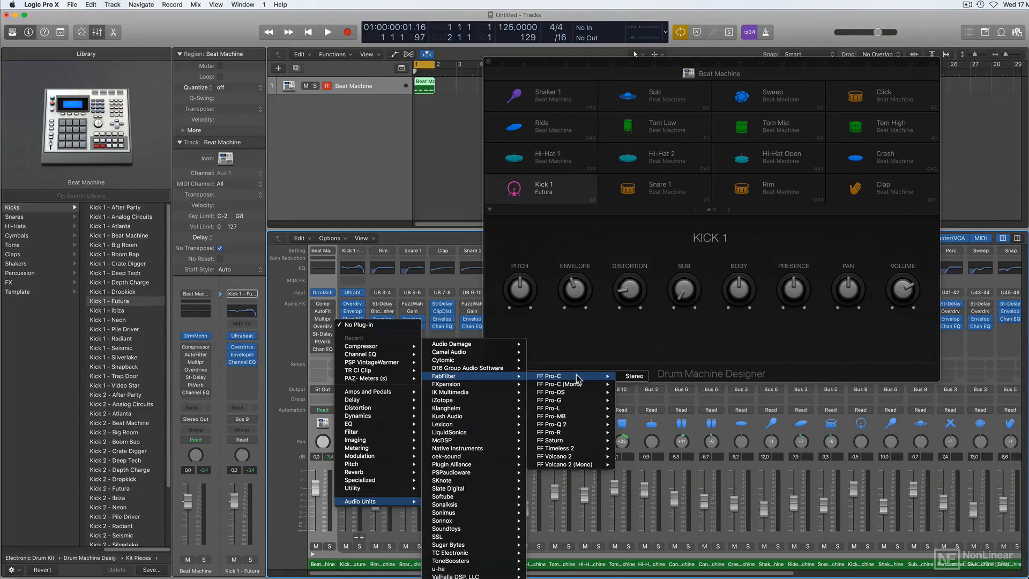
left_click(577, 379)
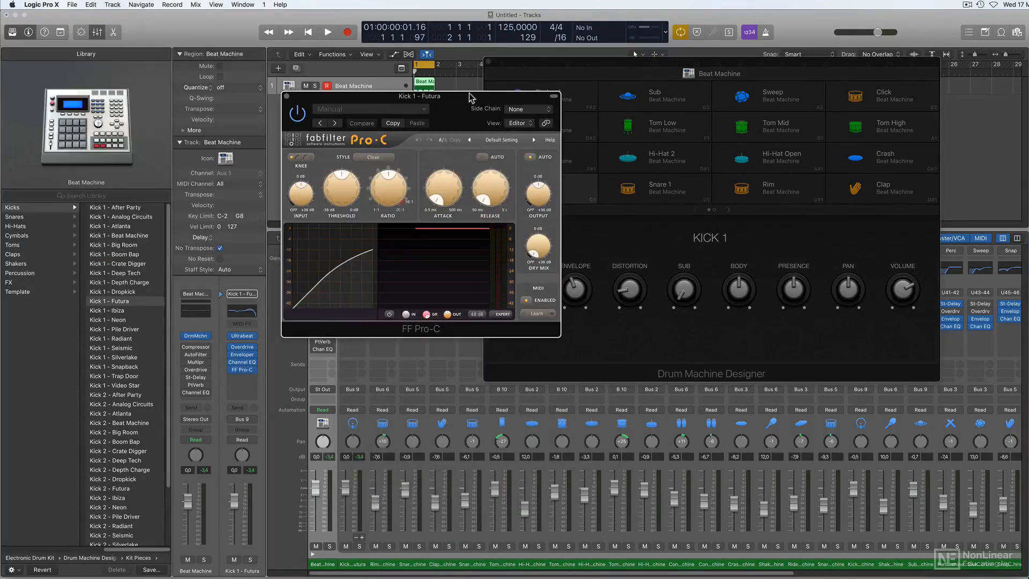
left_click(487, 61)
During playback, lower Pro-C's threshold to about -24 dB, raise its ratio and release, and compare the kick with the plug-in bypassed.
key("space")
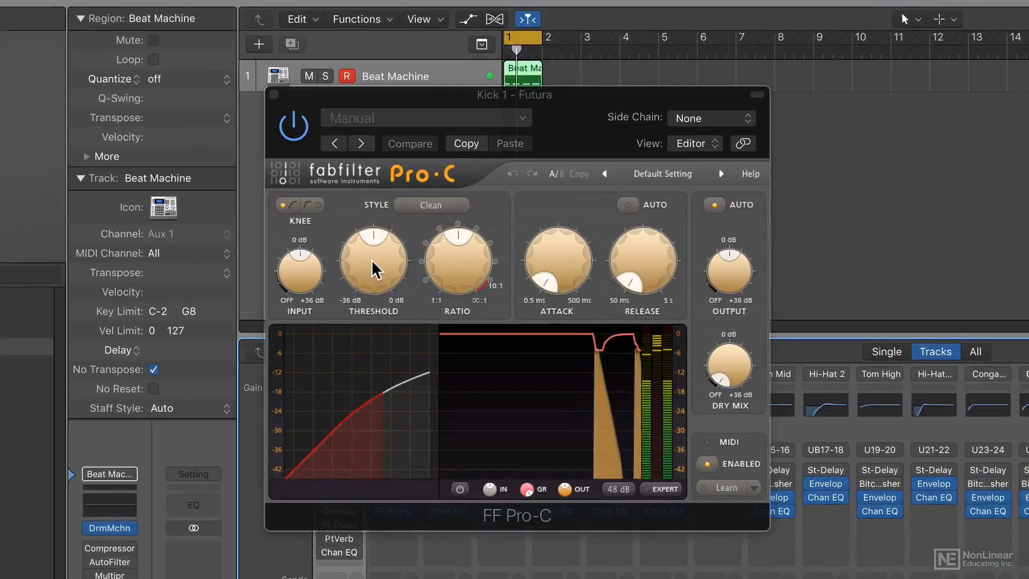
left_click_drag(371, 262, 372, 307)
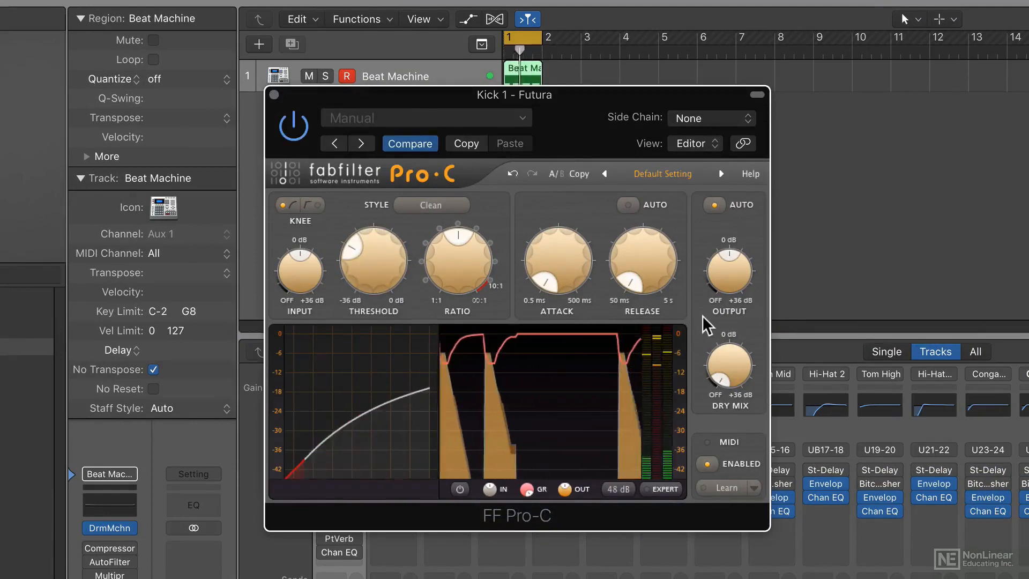
left_click_drag(638, 268, 654, 211)
left_click_drag(465, 275, 465, 248)
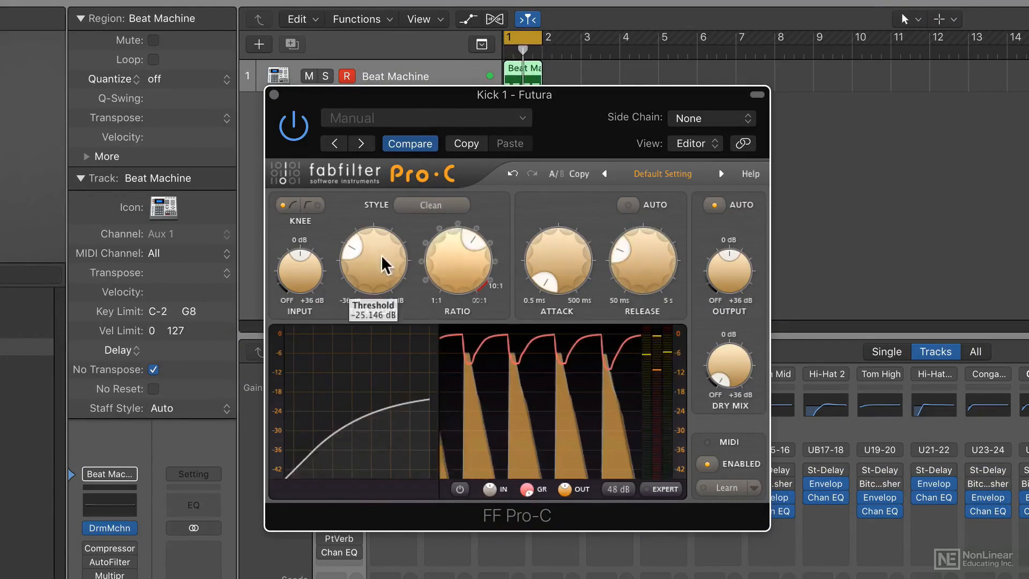
mouse_move(378, 258)
left_mouse_down()
mouse_move(374, 281)
mouse_move(365, 251)
left_mouse_up()
left_click(294, 127)
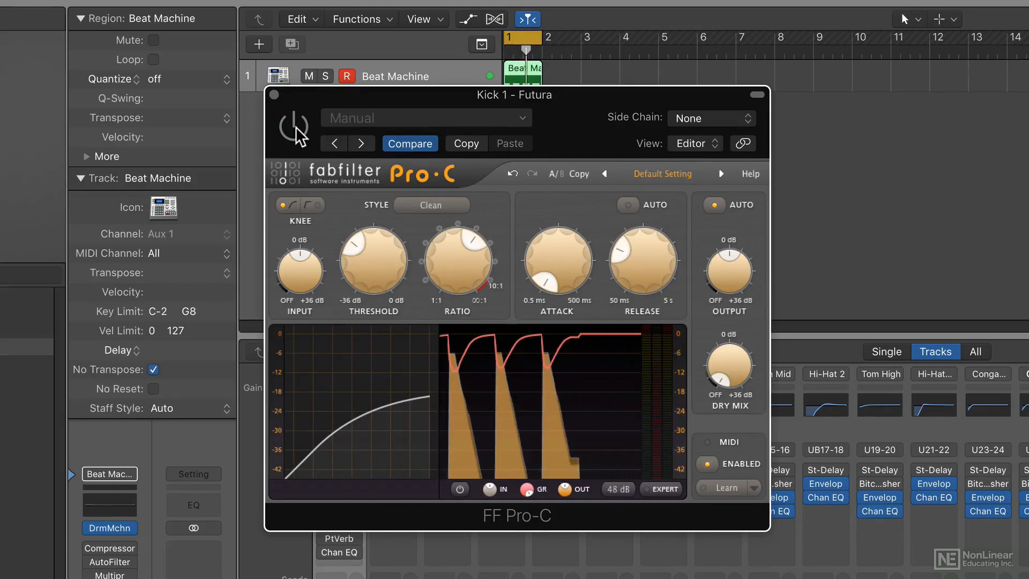
left_click(294, 127)
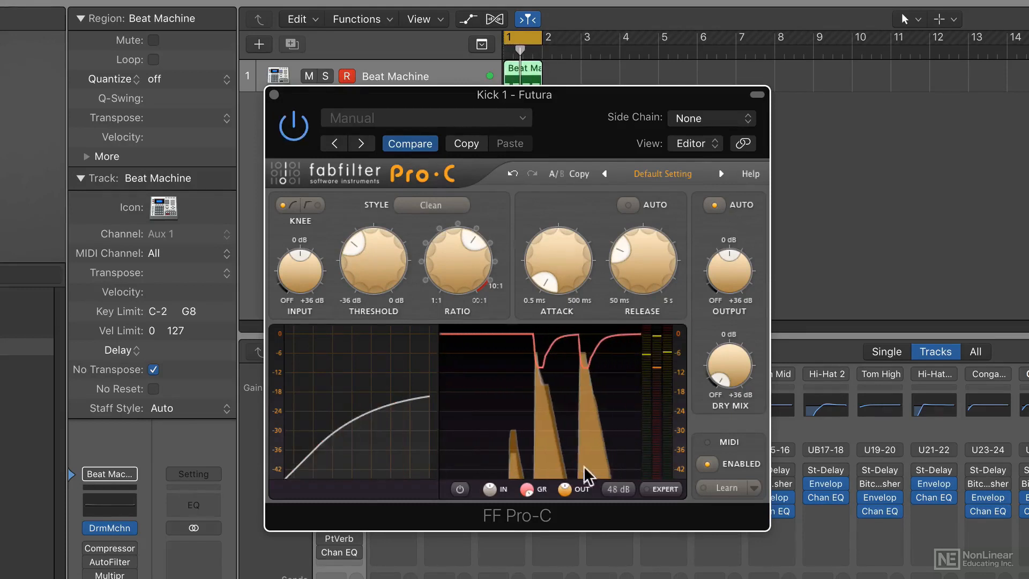
Look at Pro-C's expert side-chain controls, hide them again, and set the level display range to 16 dB.
left_click(661, 486)
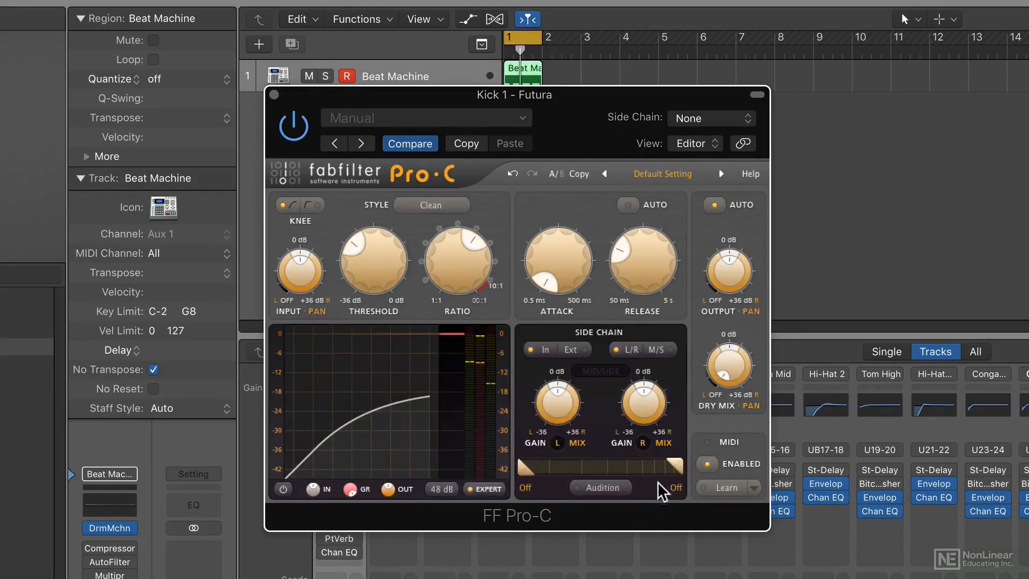
left_click(487, 491)
left_click(617, 488)
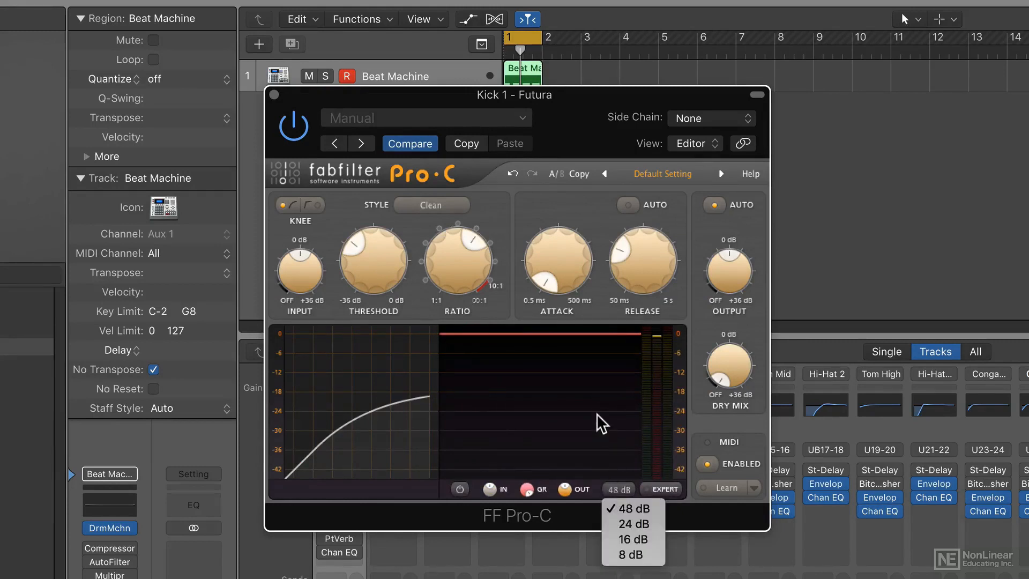
left_click(637, 537)
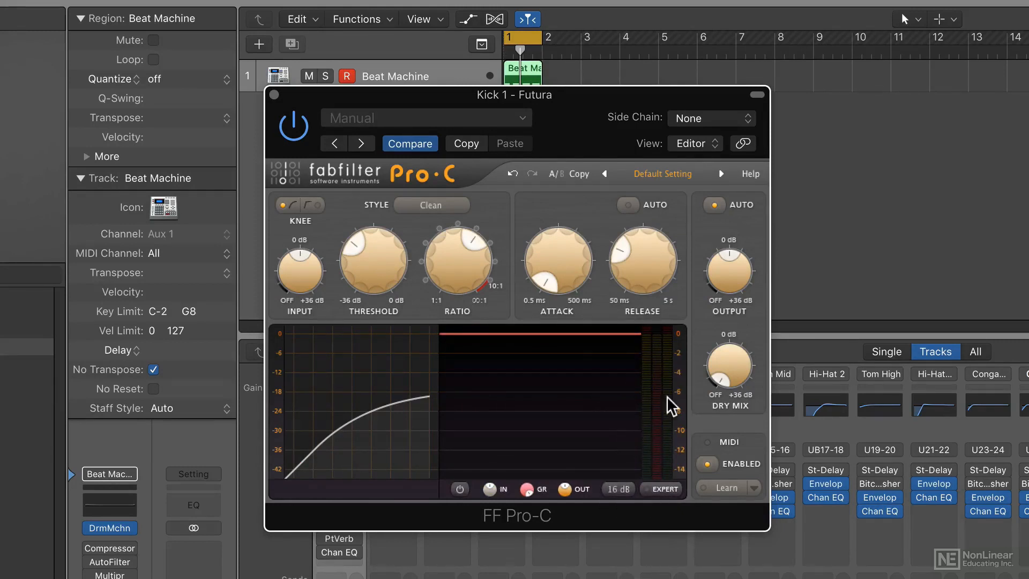
Raise Pro-C's threshold to about -16.7 dB during playback, compare with the plug-in bypassed, and close it.
key("space")
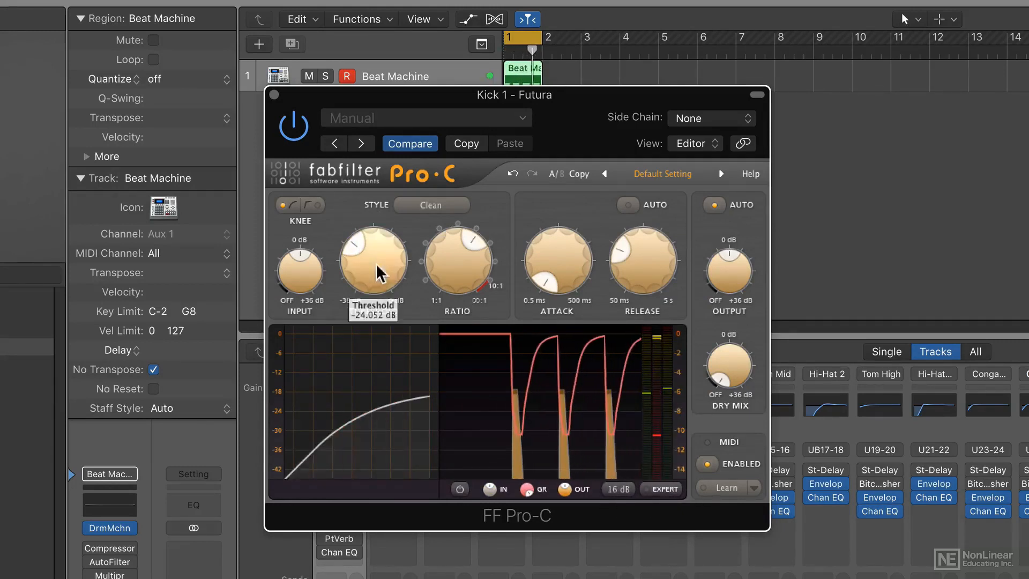
left_click_drag(376, 265, 376, 208)
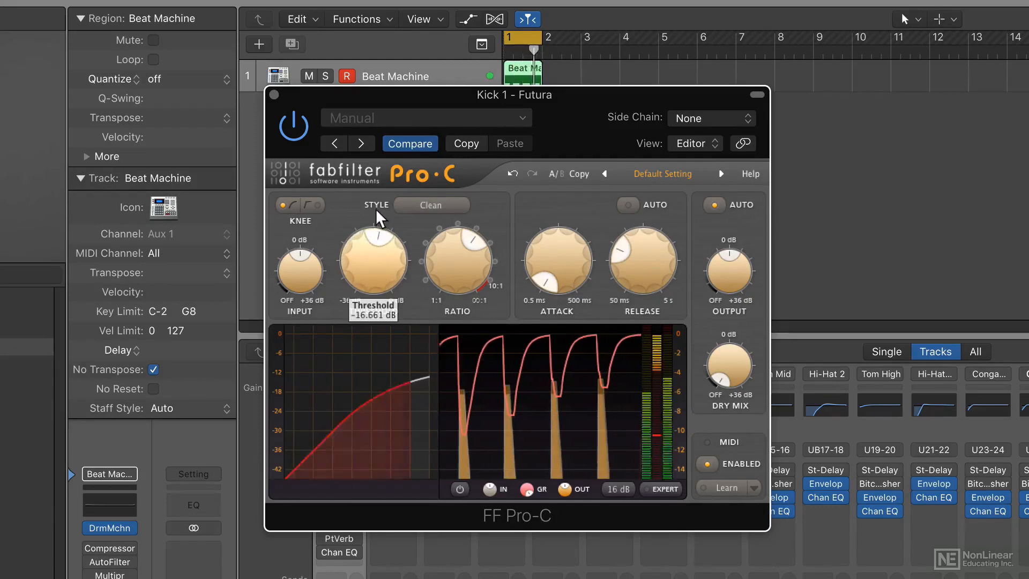
left_click(293, 127)
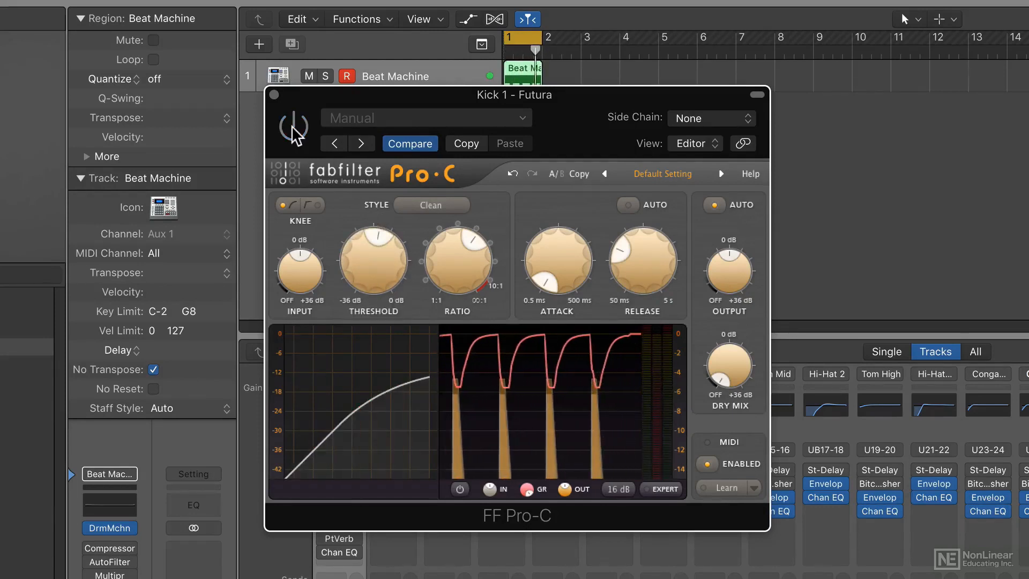
left_click(293, 127)
left_click(274, 95)
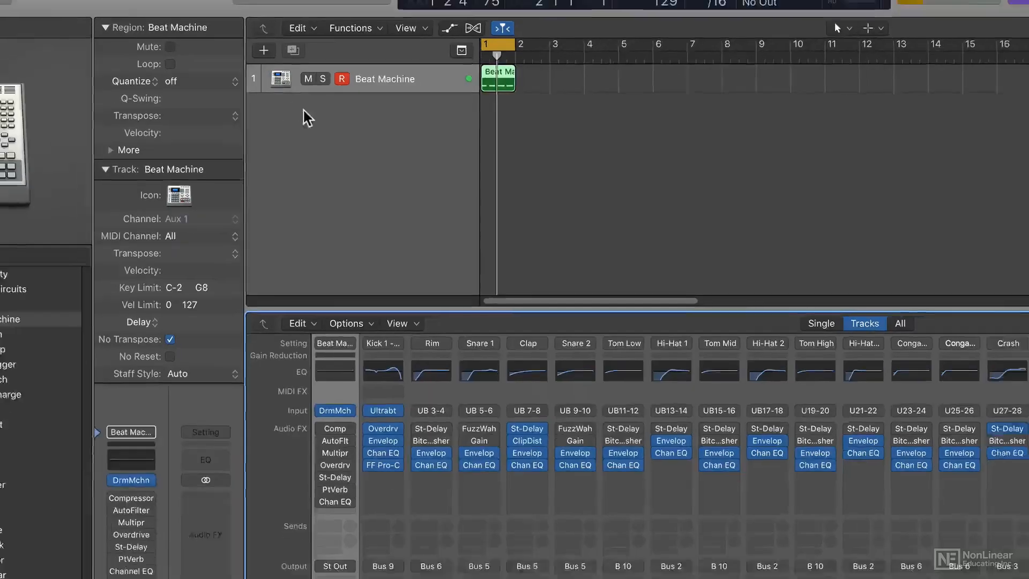
Insert Logic's Compressor on the Stereo Out channel and move its window clear of the output channels.
left_click(521, 163)
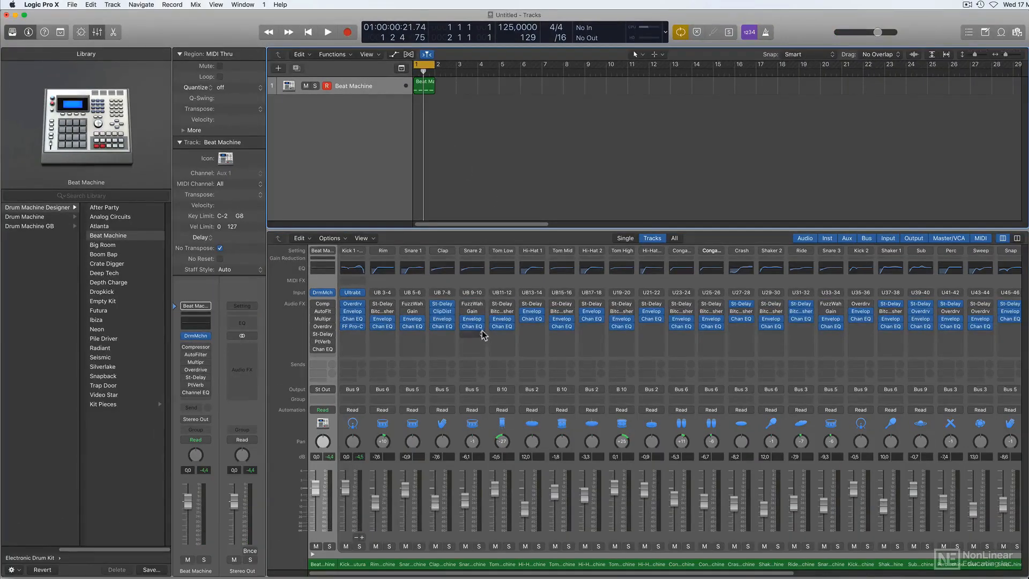
scroll(484, 333, "right", 10)
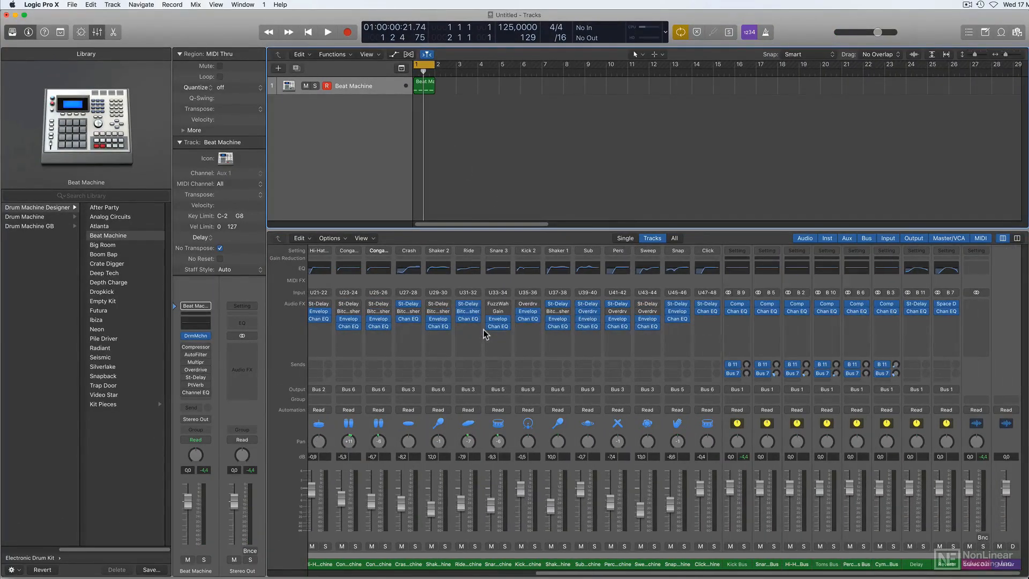
left_click(984, 318)
mouse_move(984, 427)
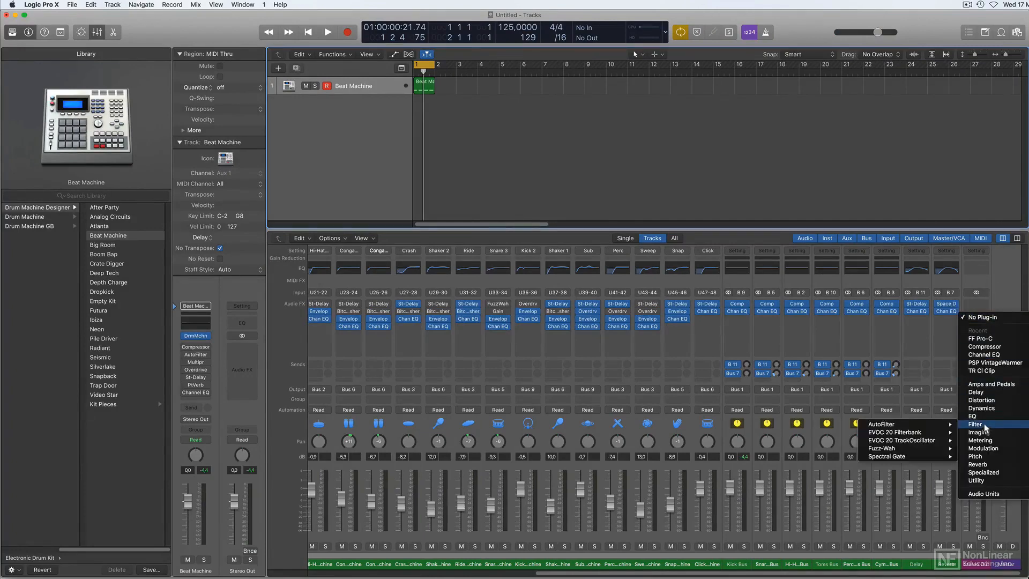
left_click(994, 347)
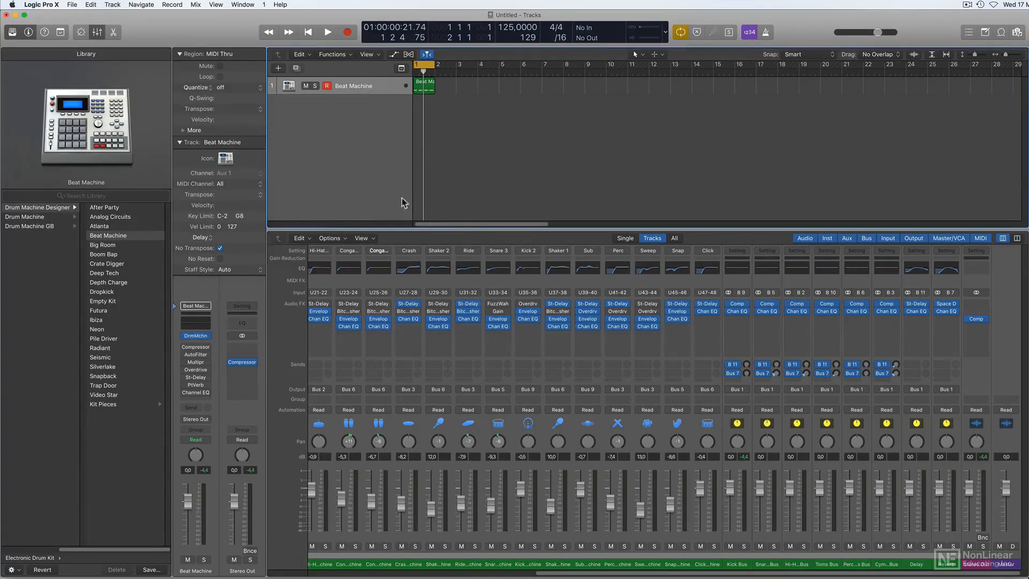
left_click_drag(293, 87, 366, 140)
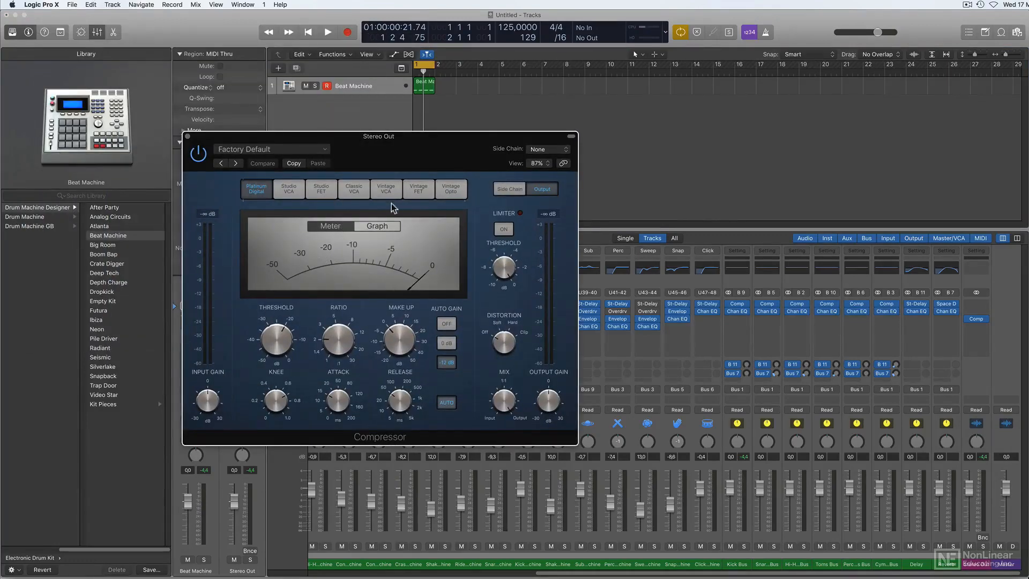
Switch the Stereo Out Compressor to the Vintage VCA model, audition it during playback, and close the plug-in.
left_click(386, 188)
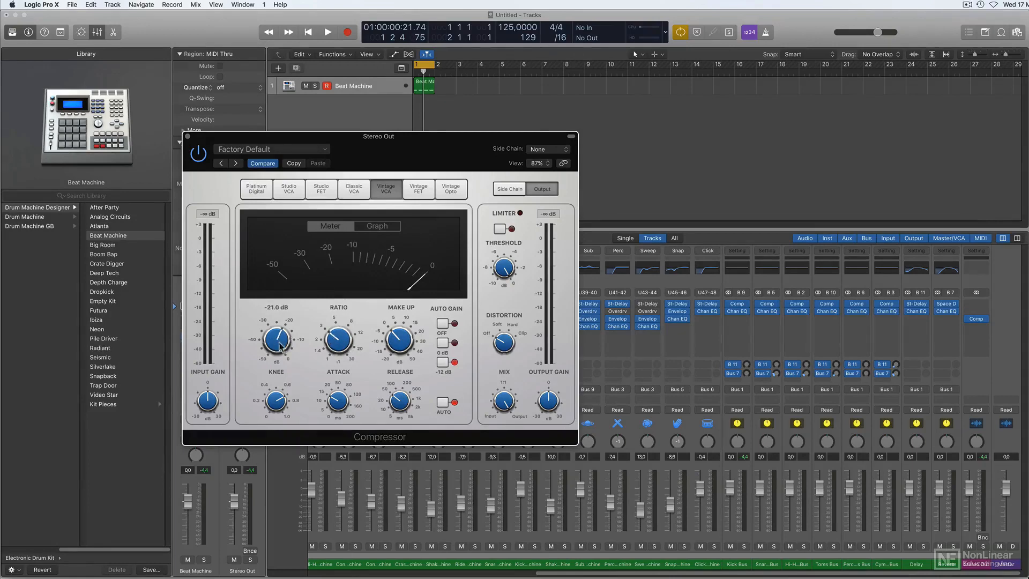
key("space")
mouse_move(279, 341)
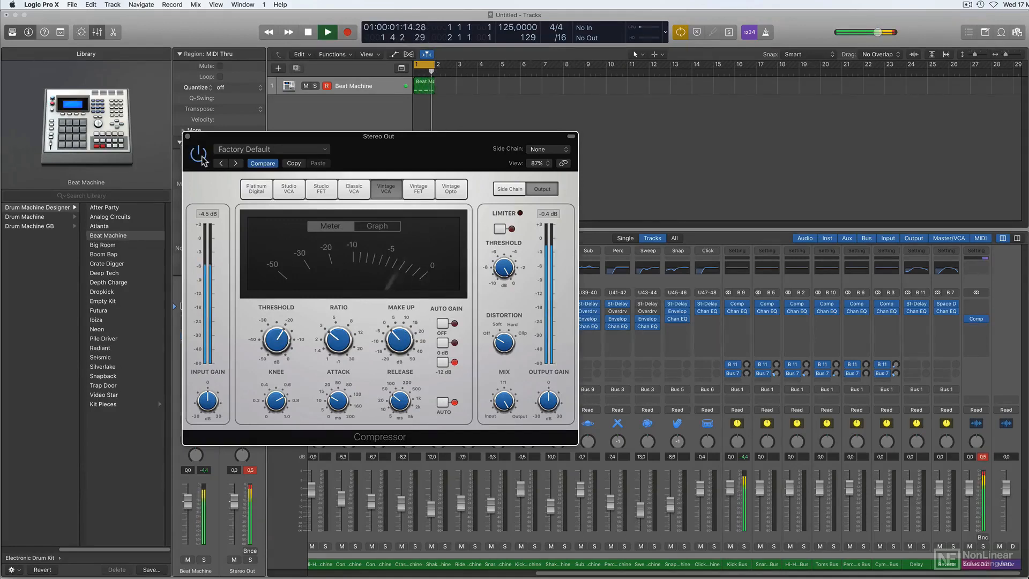
key("space")
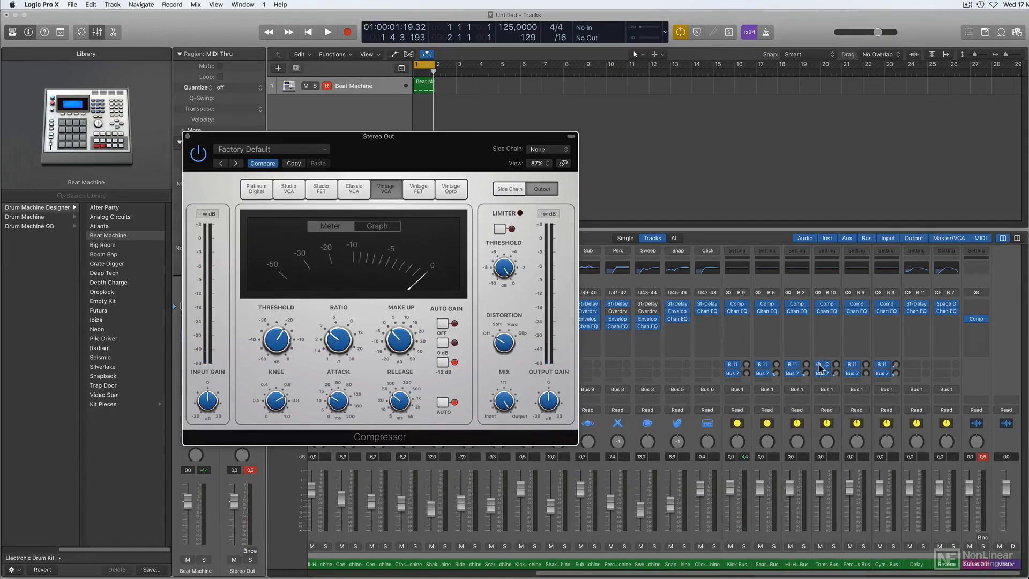
left_click(187, 138)
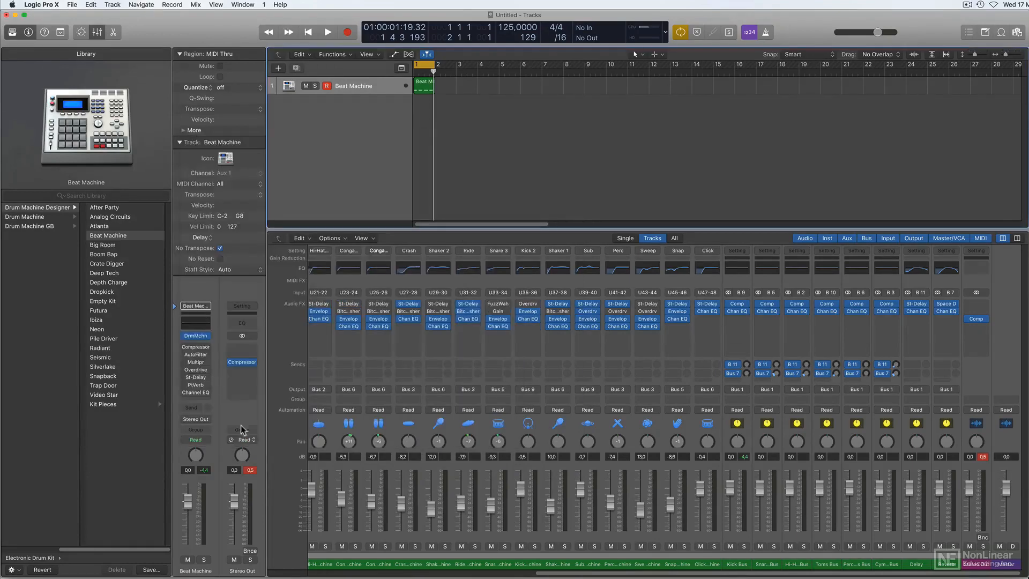
Insert Logic's Limiter after the Compressor on the Stereo Out channel, audition it during playback, and close its window.
left_click(250, 374)
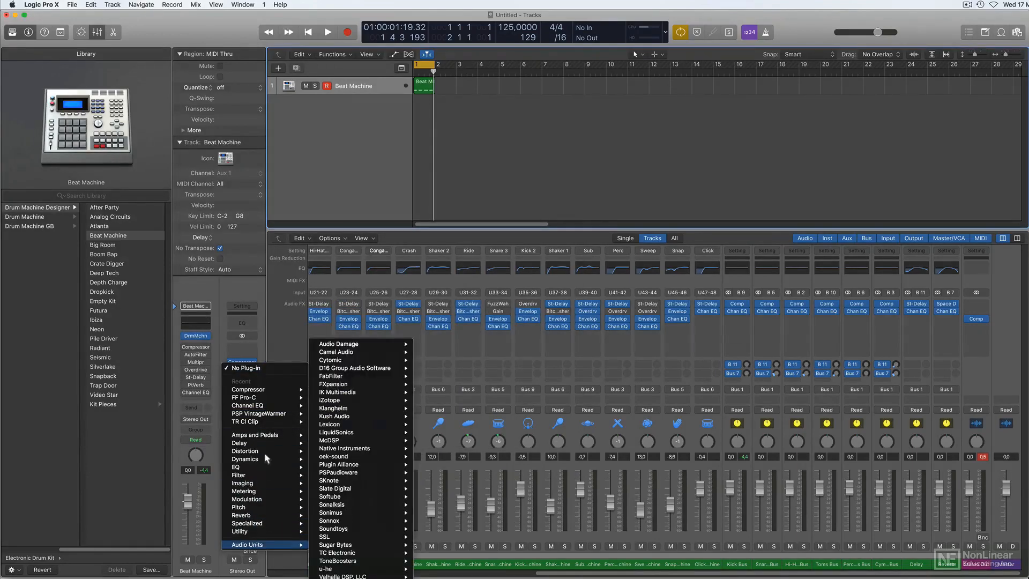
mouse_move(263, 453)
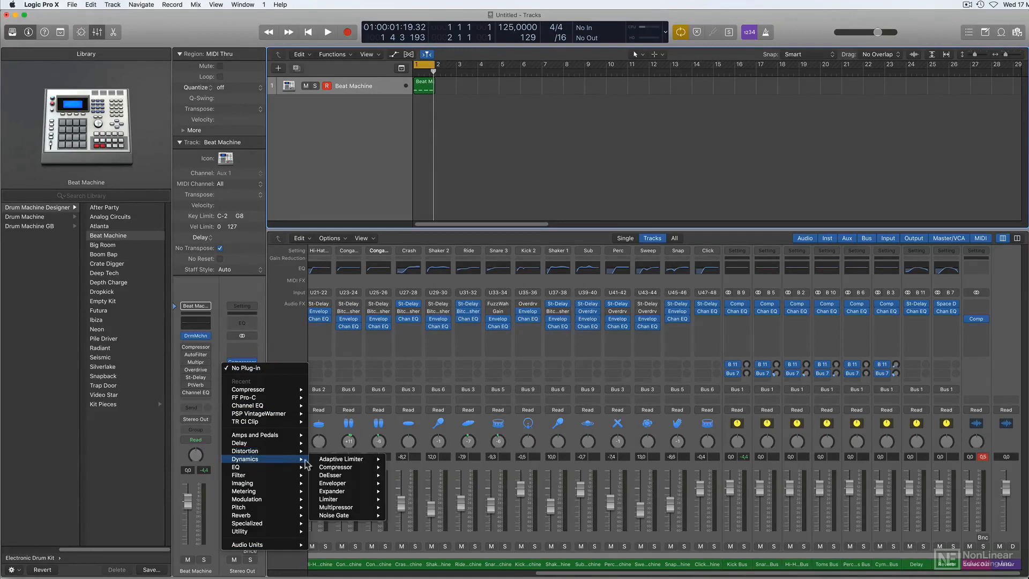
left_click(341, 500)
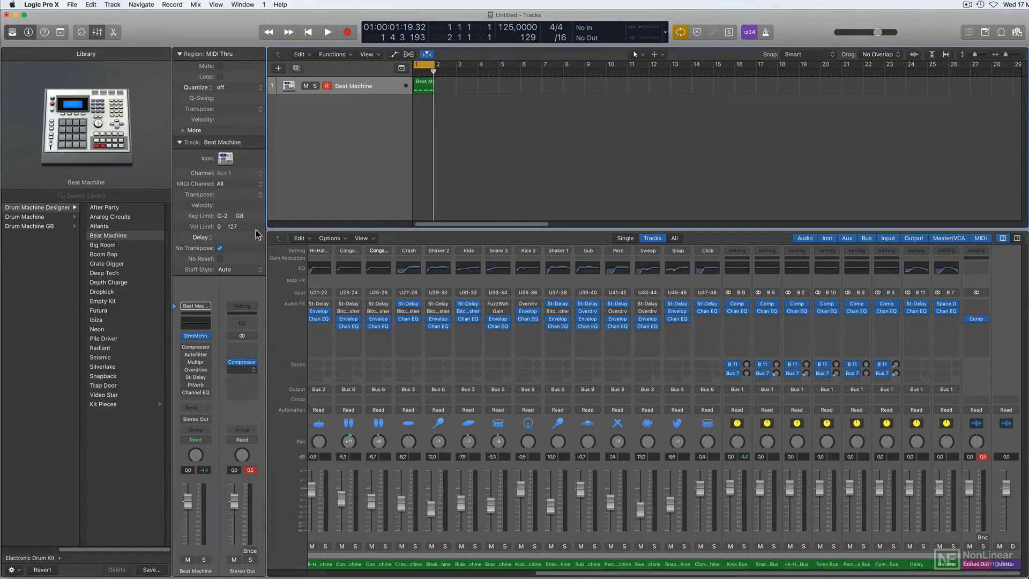
key("space")
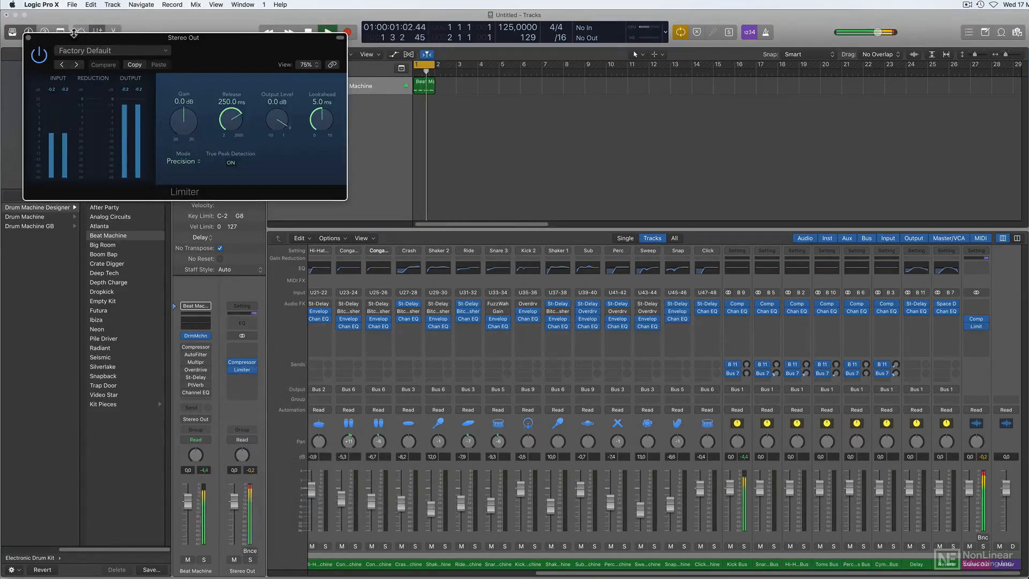
left_click(29, 38)
key("space")
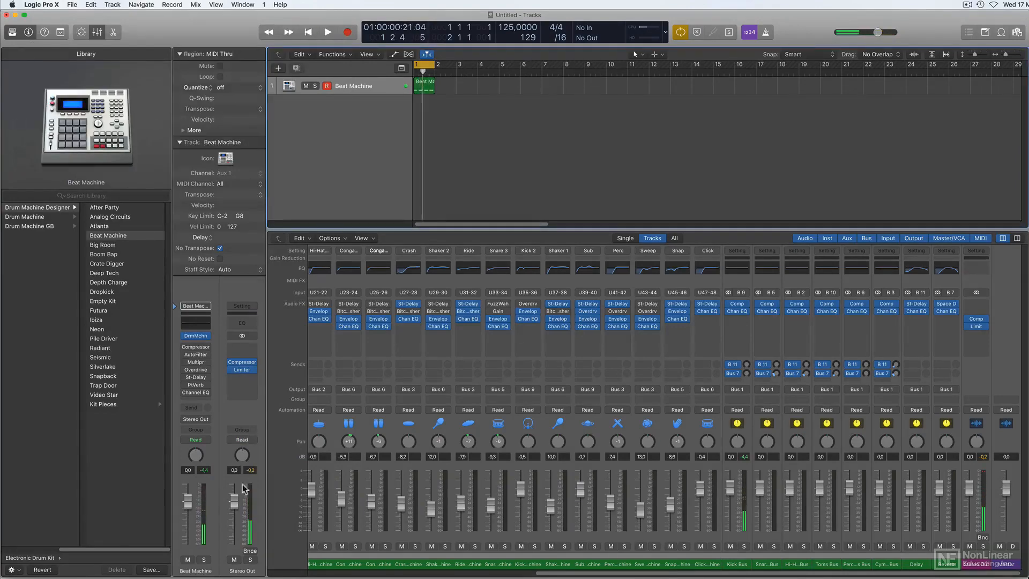
Add a Channel EQ to the Stereo Out, move its window clear of the channel strips, and set the low cut to 30 Hz.
left_click(243, 324)
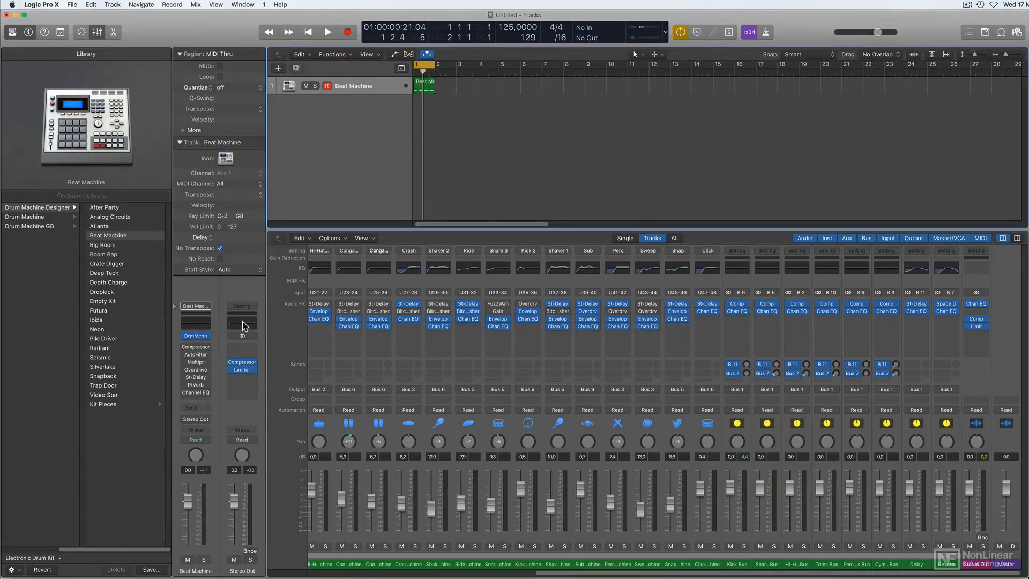
left_click_drag(267, 49, 454, 64)
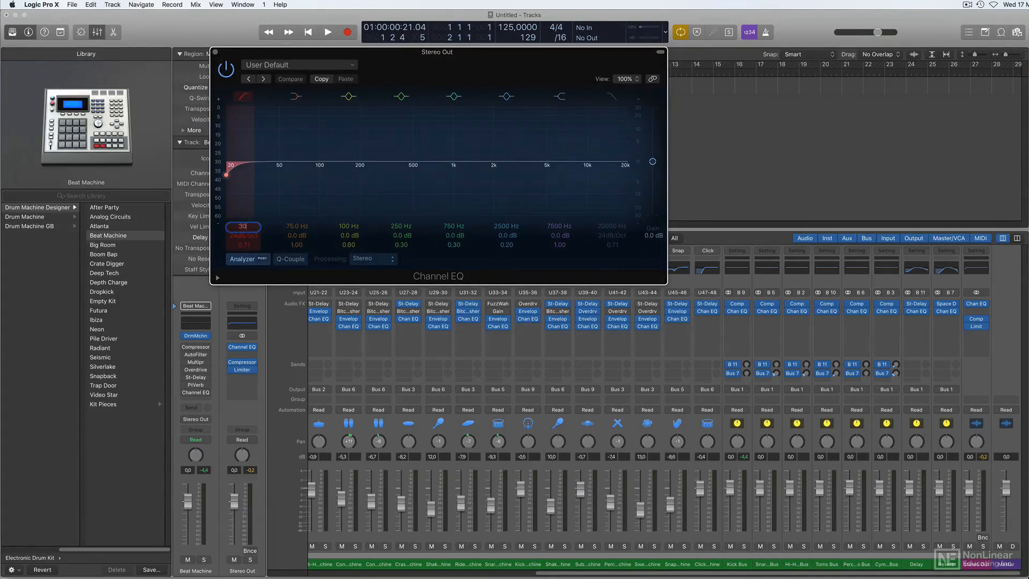
key("Return")
Compare the Stereo Out Channel EQ with its bypass during playback and set the low-cut slope to 18 dB/Oct.
key("space")
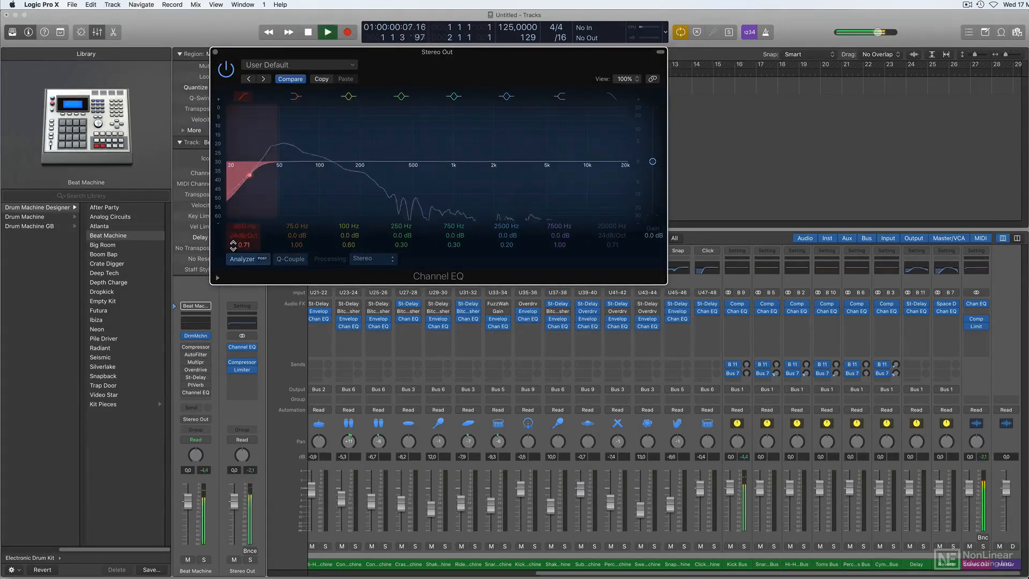
left_click(227, 72)
left_click(227, 72)
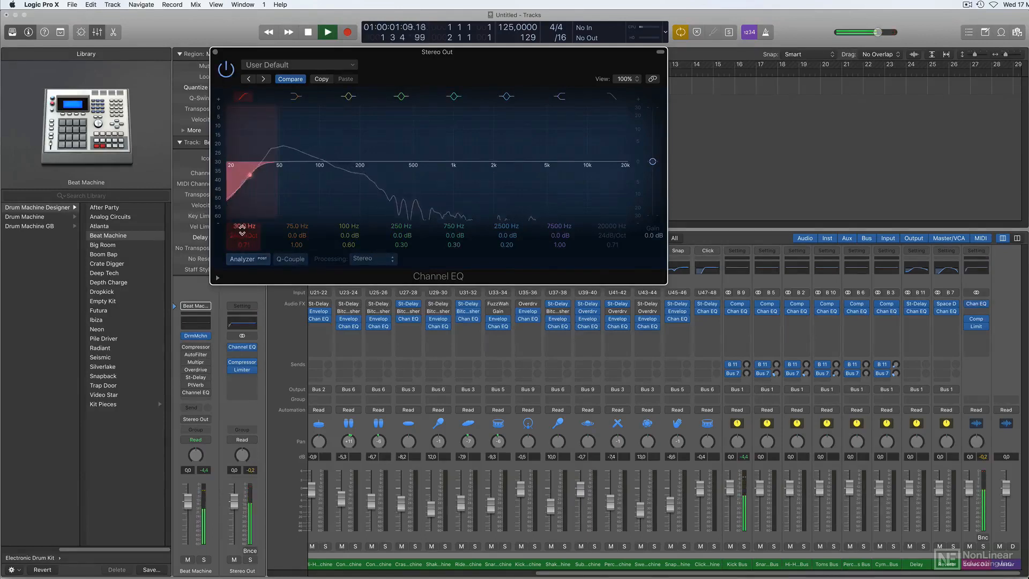
left_click_drag(246, 233, 245, 237)
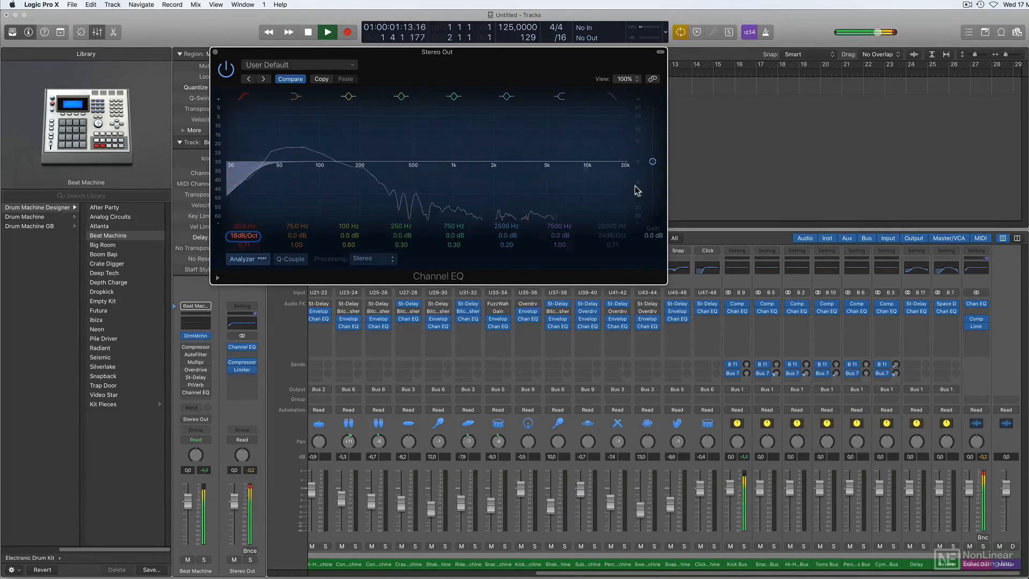
Enable the Channel EQ's high cut at about 16600 Hz, compare with the EQ bypassed during playback, and close it.
left_click(612, 98)
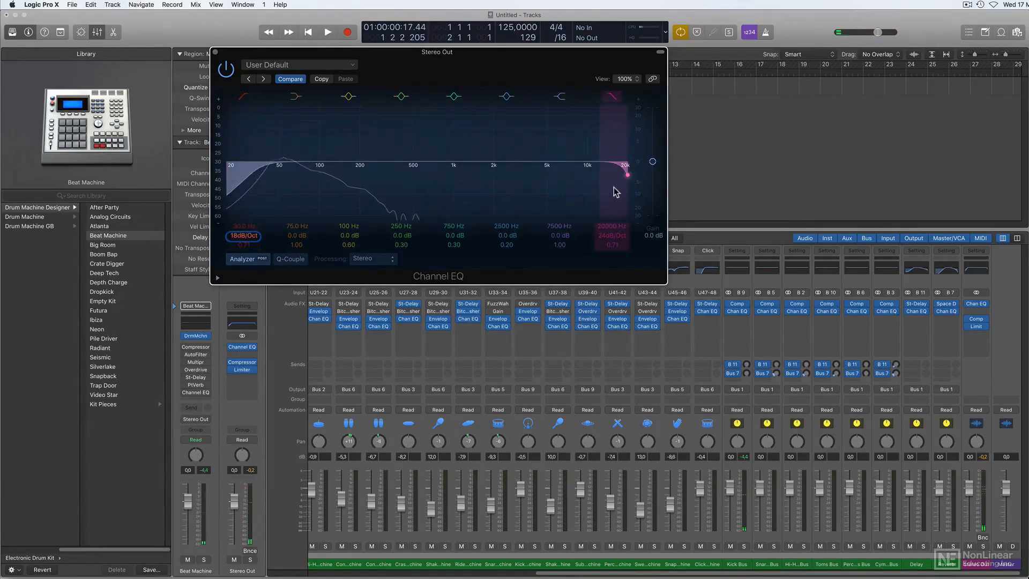
mouse_move(616, 188)
left_mouse_down()
mouse_move(605, 193)
mouse_move(621, 185)
left_mouse_up()
key("space")
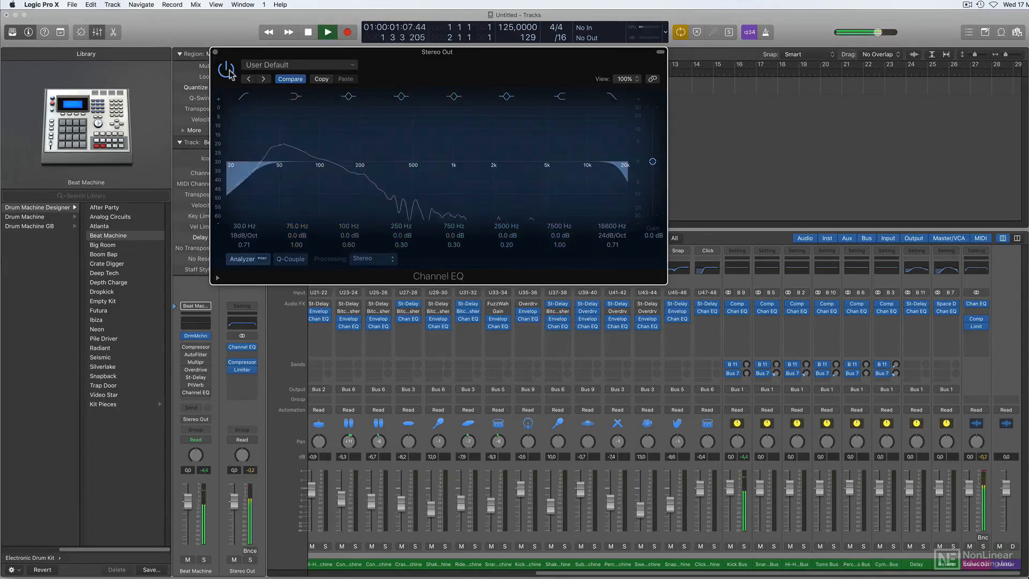
left_click(226, 70)
left_click(226, 70)
left_click(215, 52)
key("space")
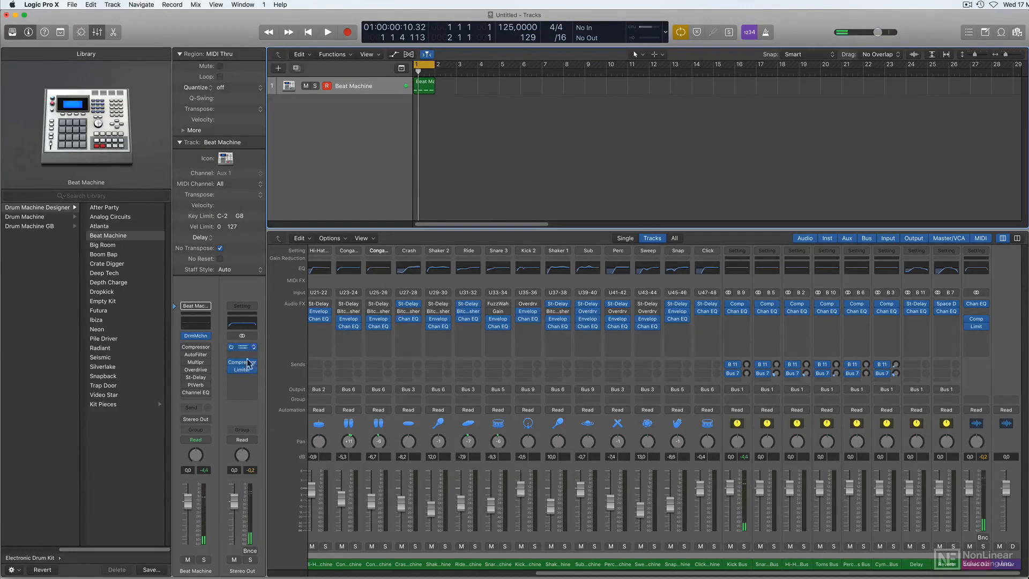
Loop the Beat Machine region up to bar 5 and extend the cycle range to cover bars 1 to 5.
left_click(419, 87)
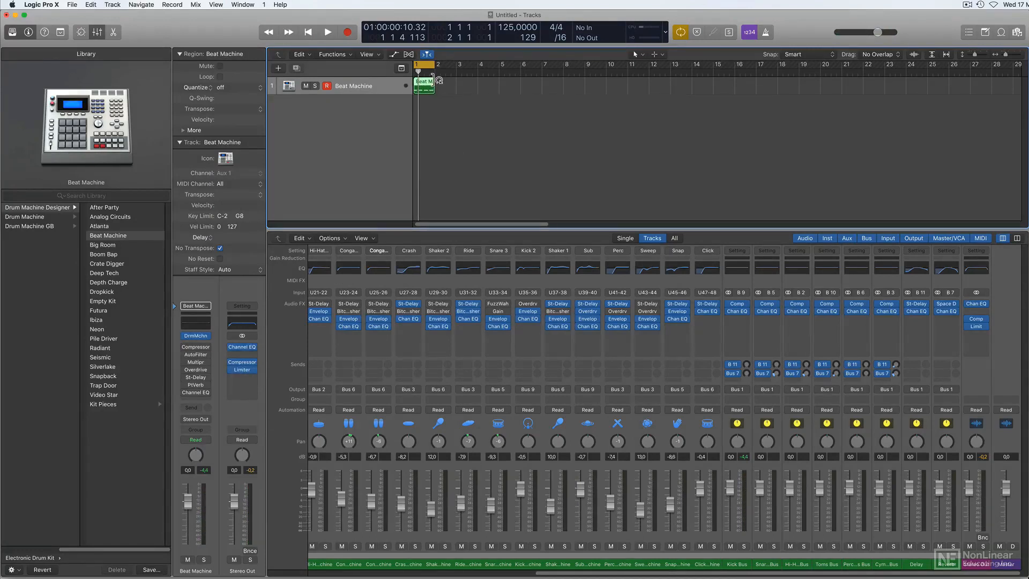
left_click_drag(438, 80, 501, 86)
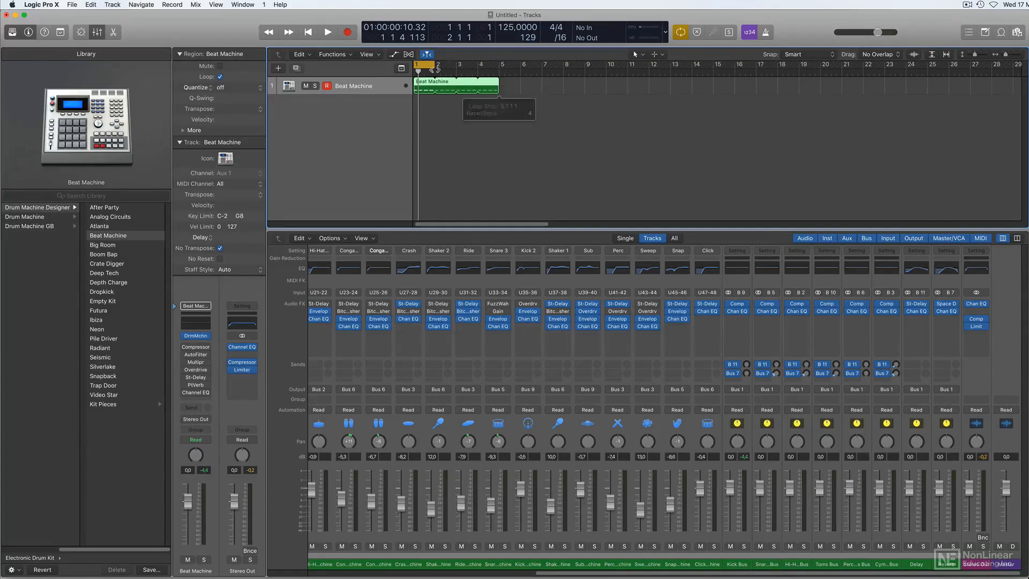
left_click_drag(432, 64, 499, 67)
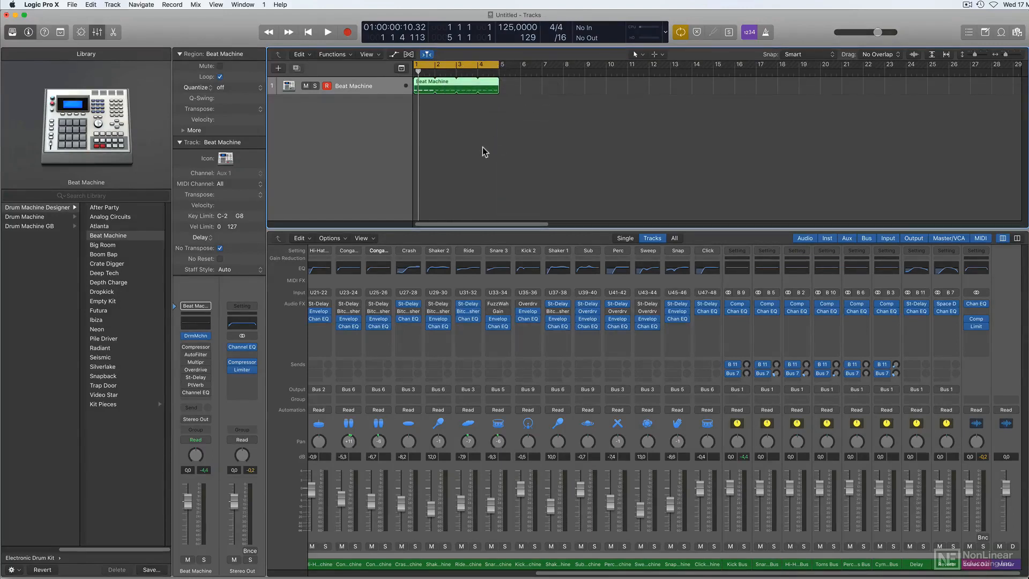